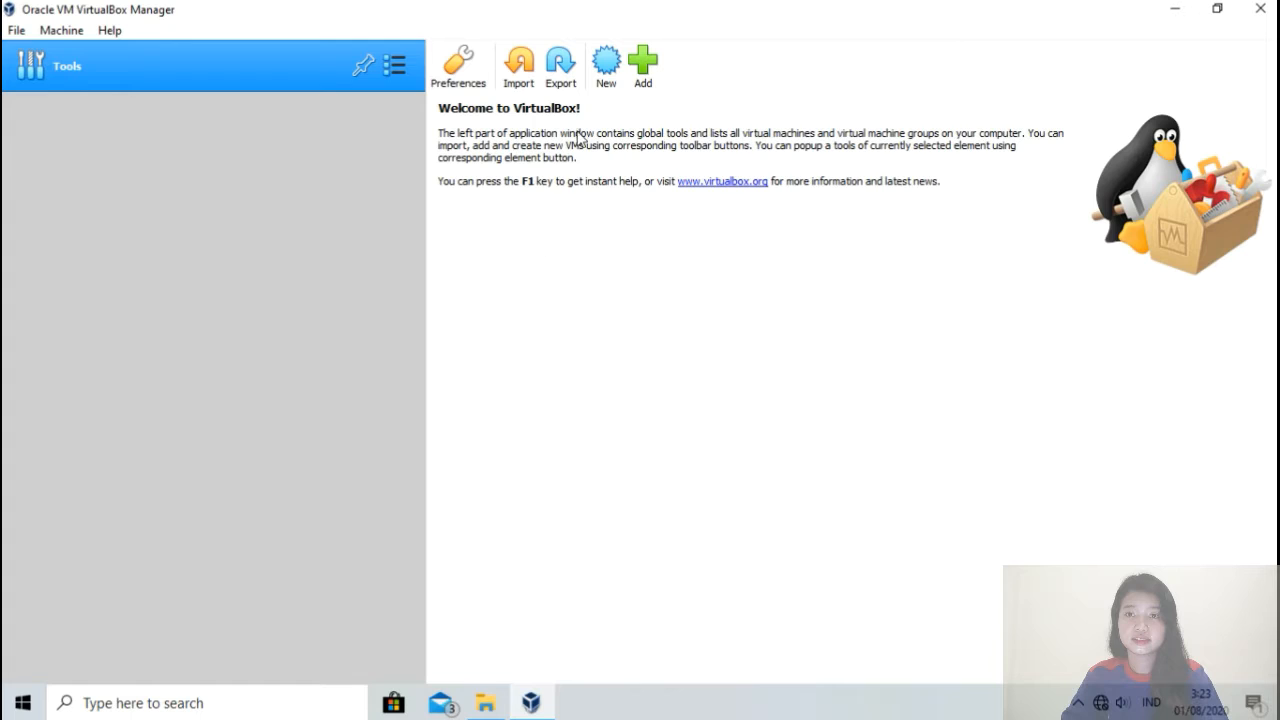
Create a new virtual machine named with the user's name, type Microsoft Windows, version Windows 10 (64-bit)
left_click(606, 86)
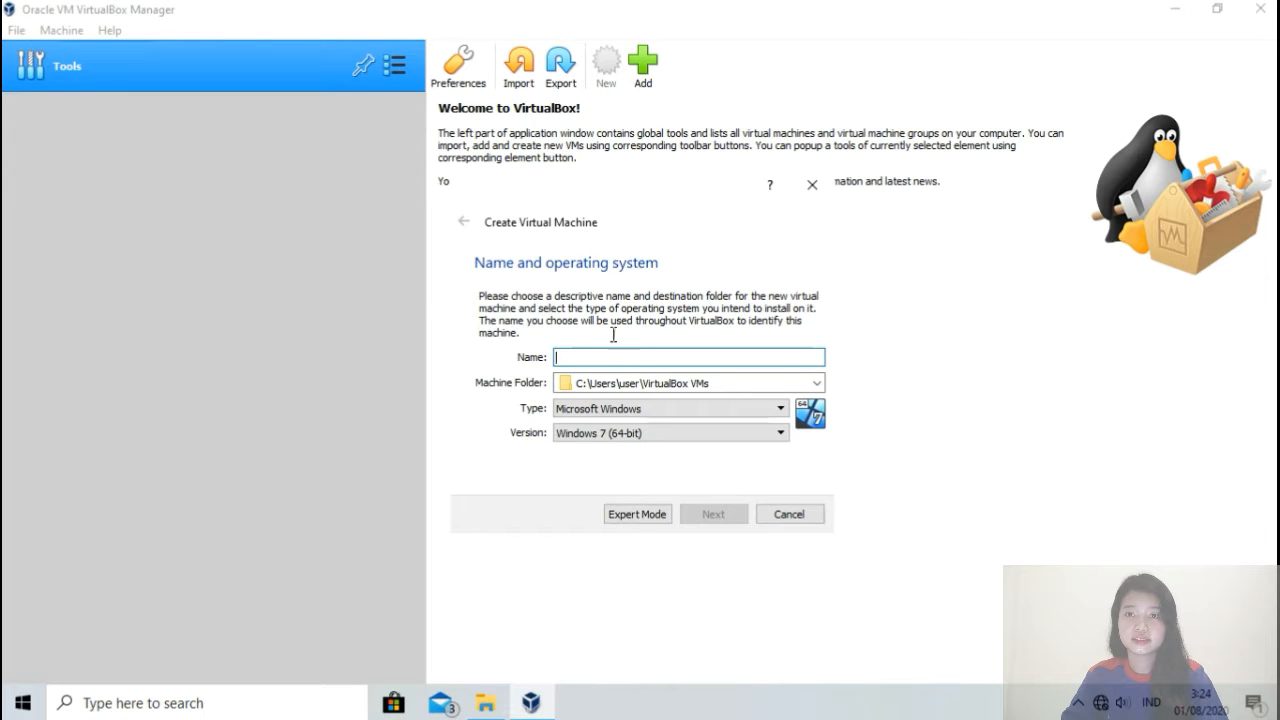
left_click(608, 356)
type("P")
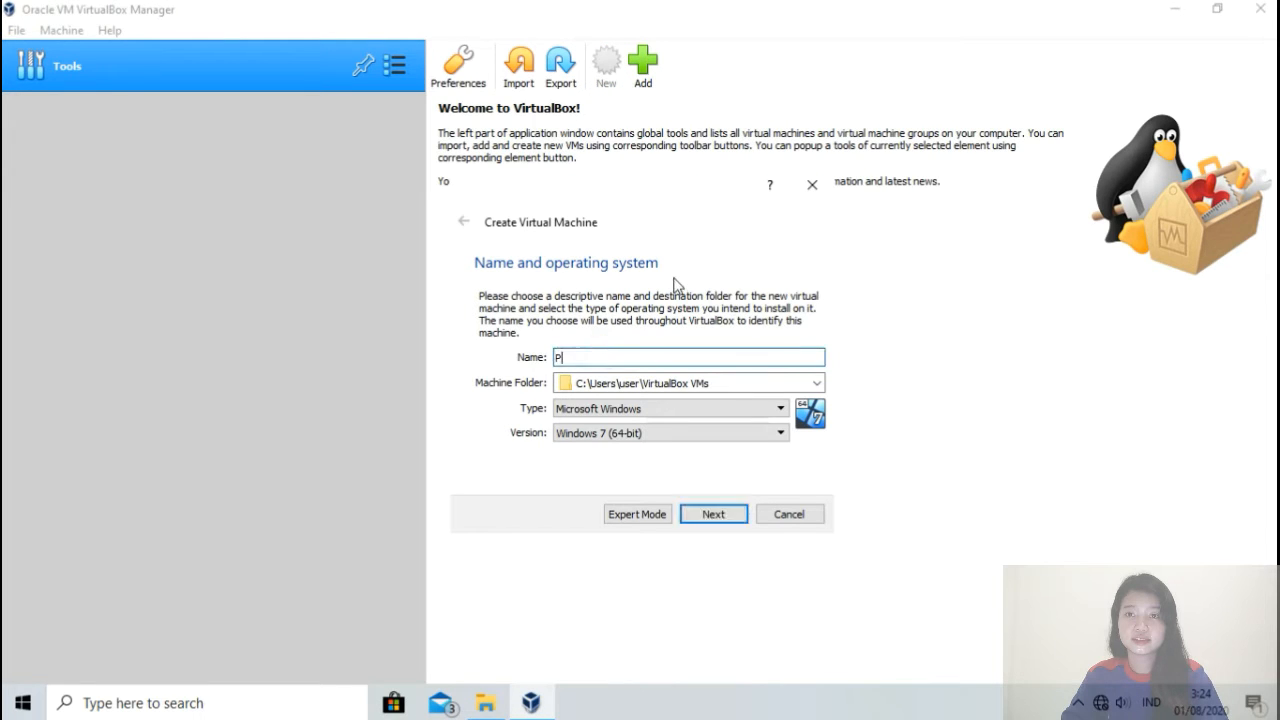
type("utri Novianti")
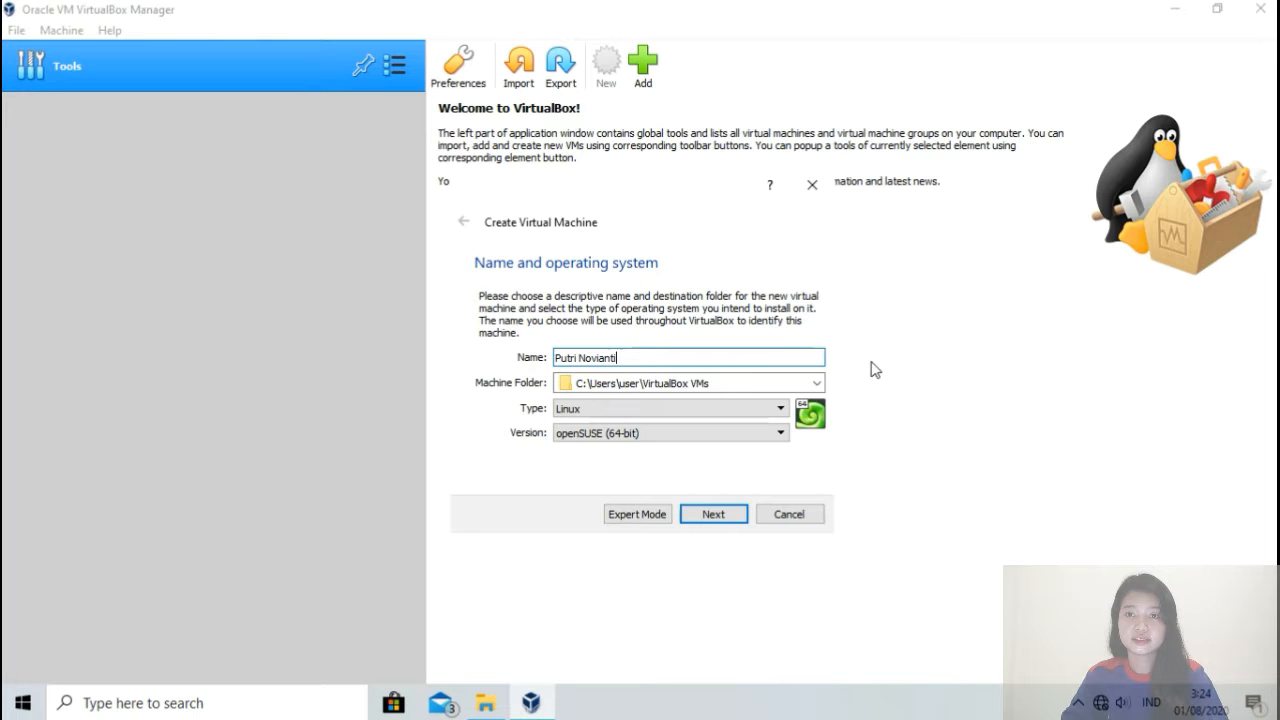
left_click(688, 420)
left_click(648, 425)
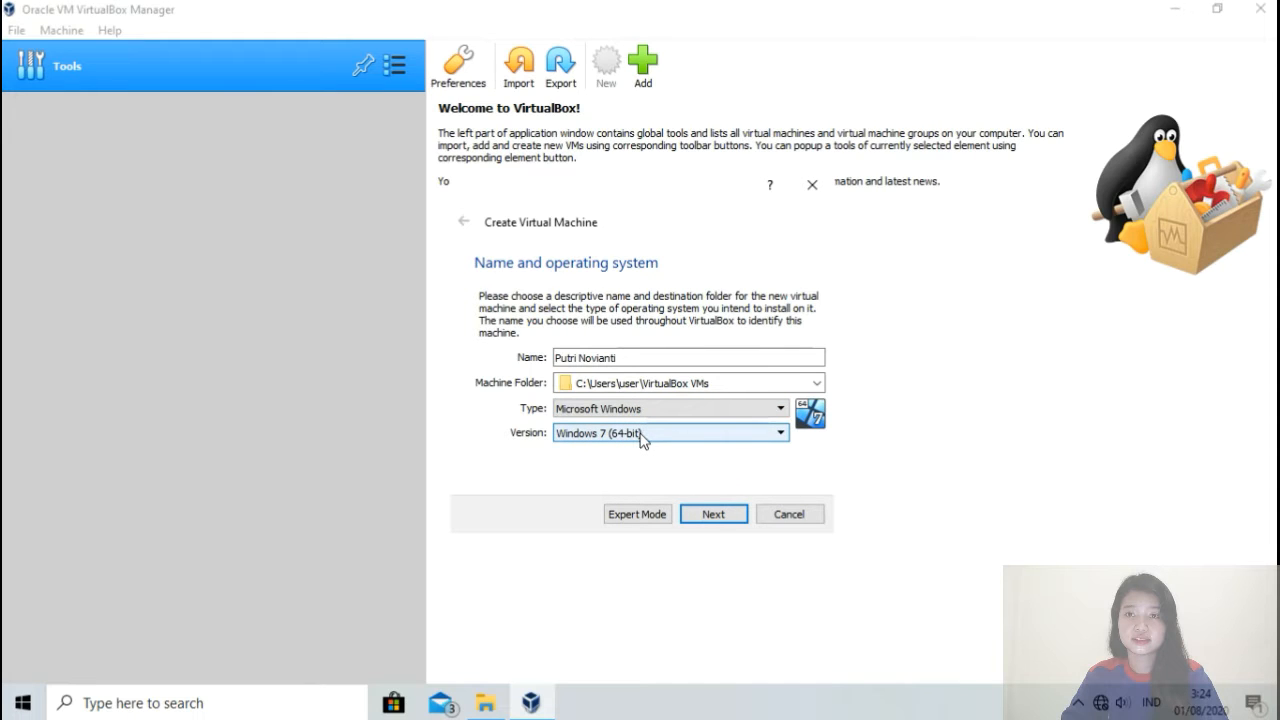
left_click(640, 435)
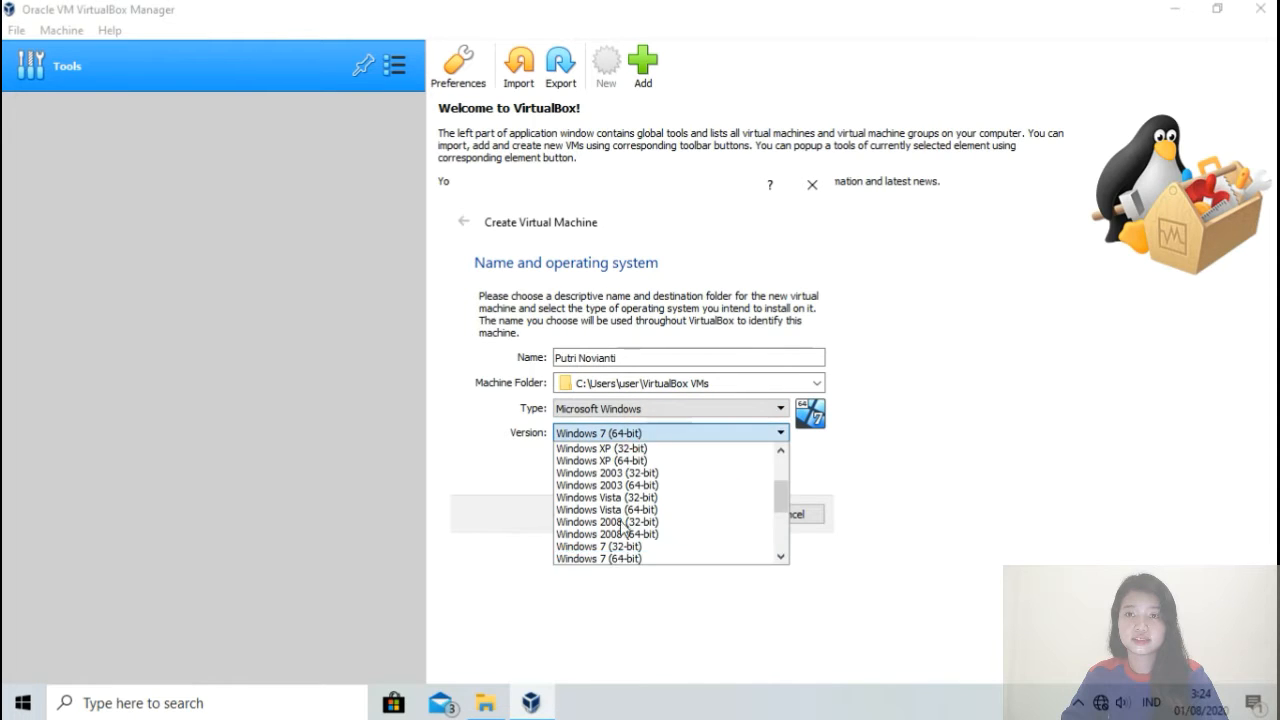
scroll(622, 553, "down", 3)
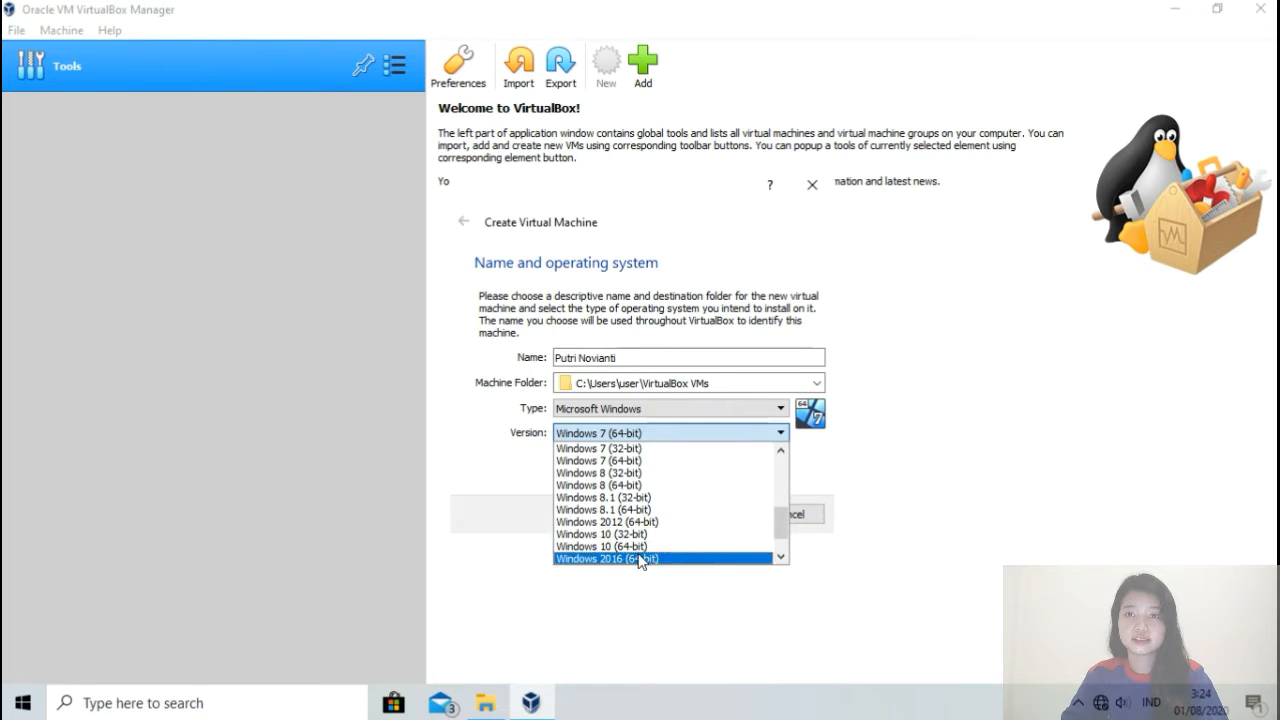
left_click(644, 548)
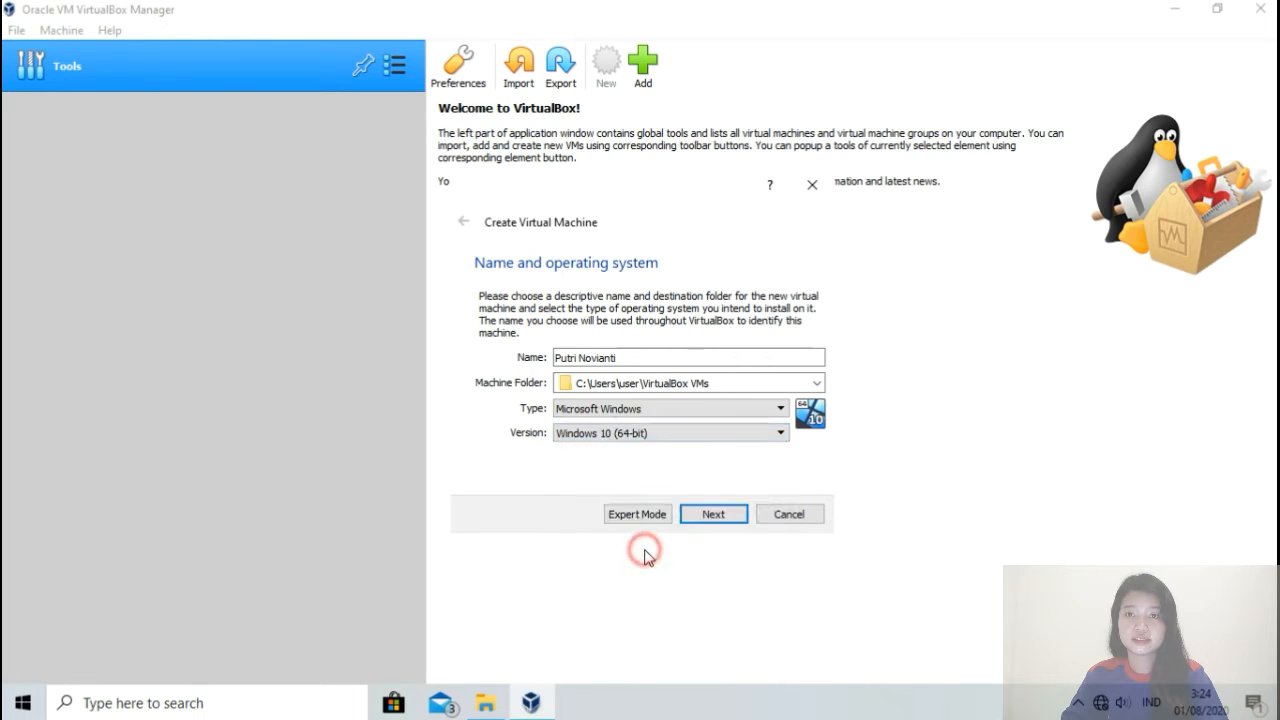
left_click(716, 516)
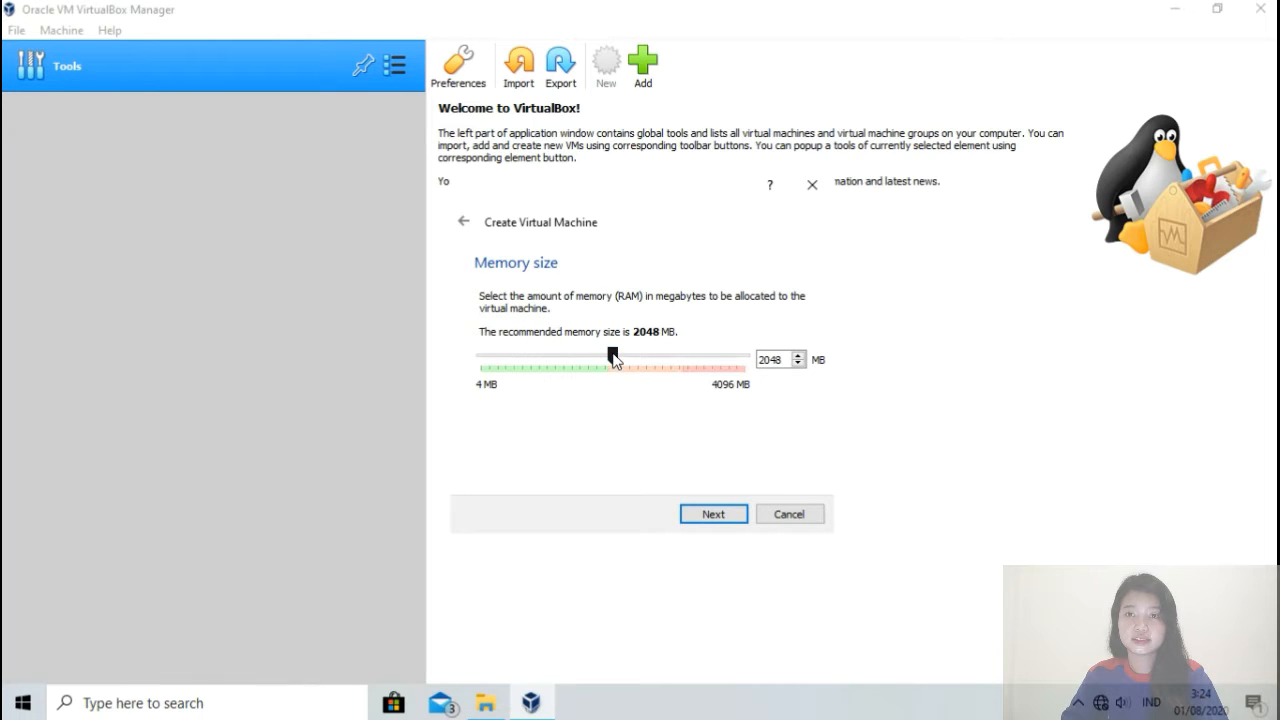
Give the machine 1024 MB of memory and a new dynamically allocated VDI hard disk
left_click_drag(613, 359, 550, 358)
left_click(712, 516)
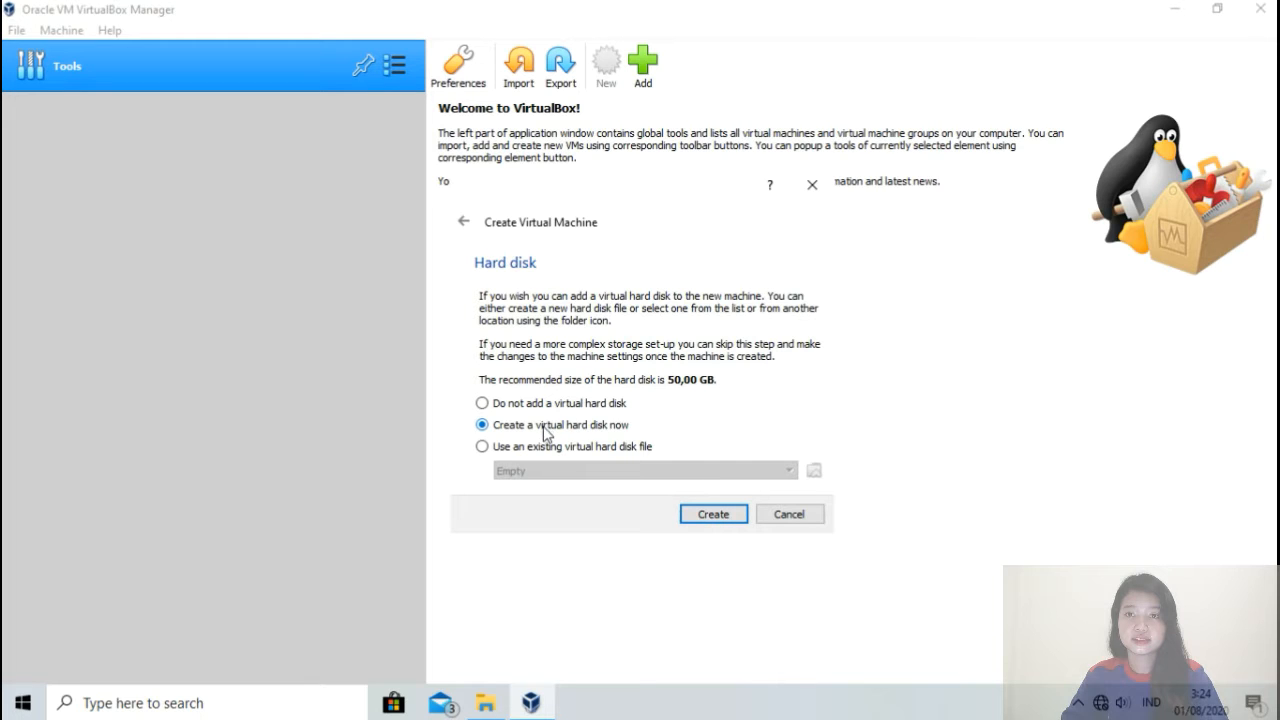
left_click(726, 515)
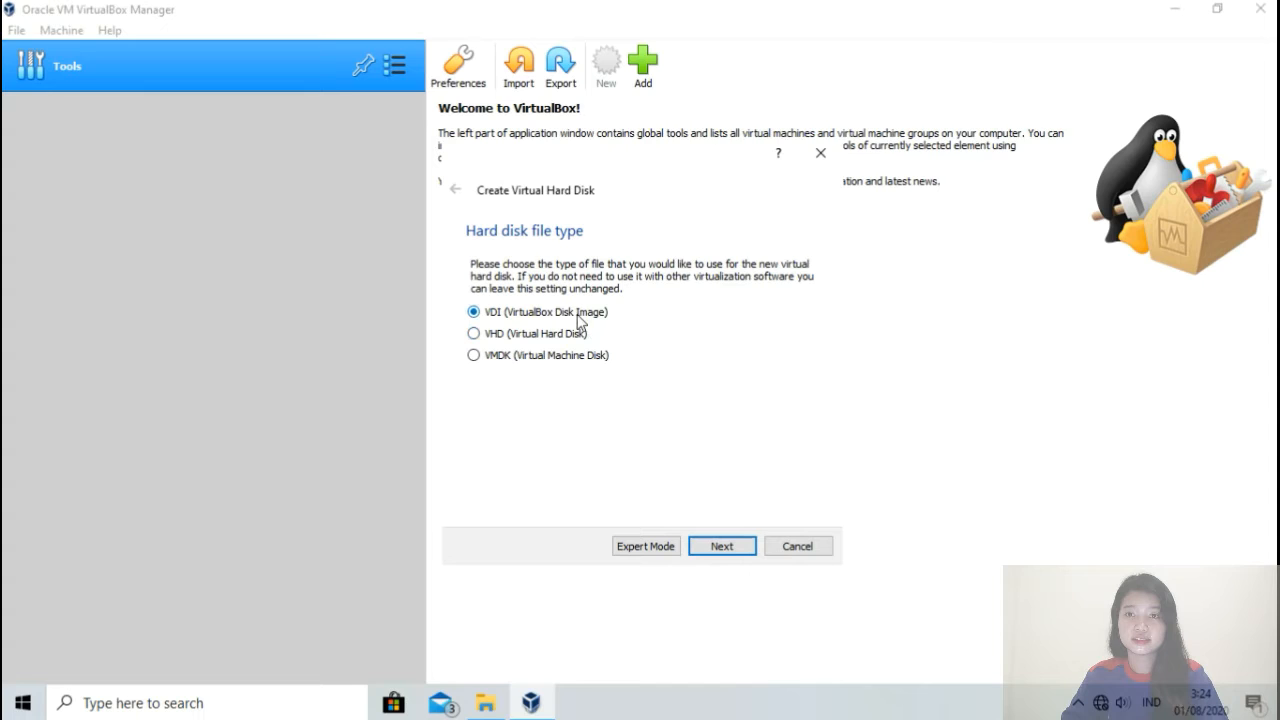
left_click(739, 546)
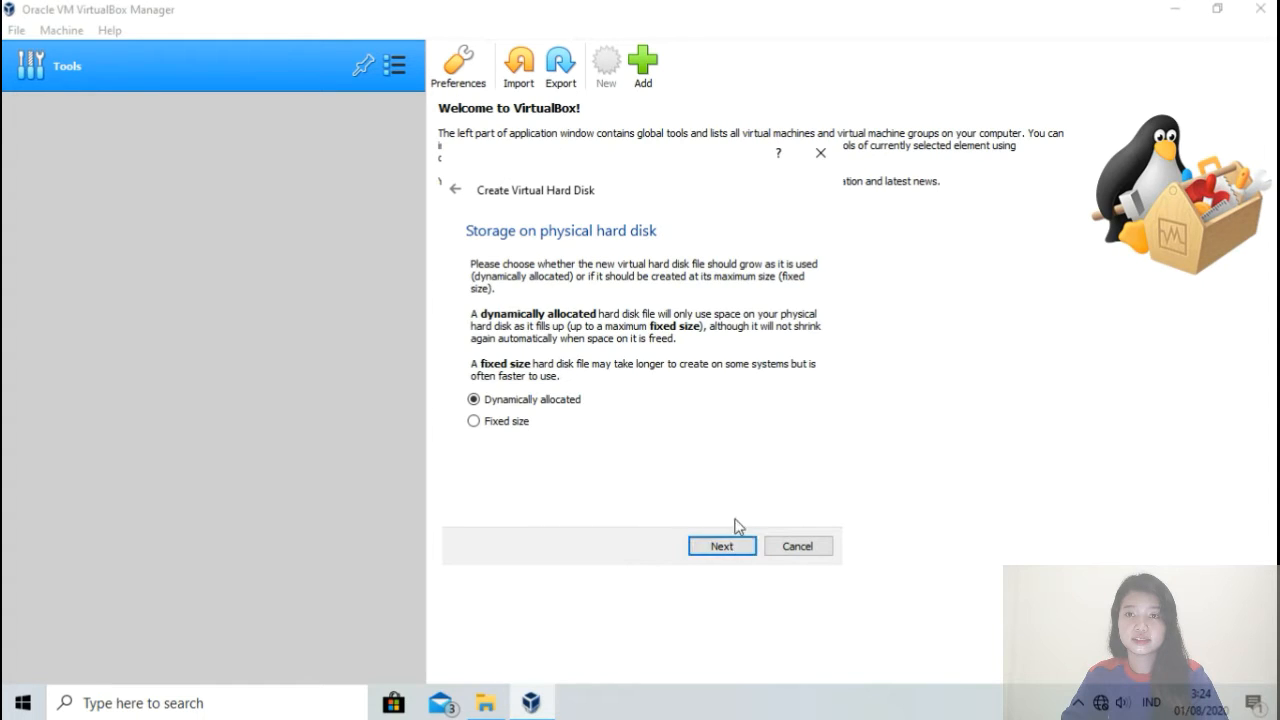
left_click(739, 548)
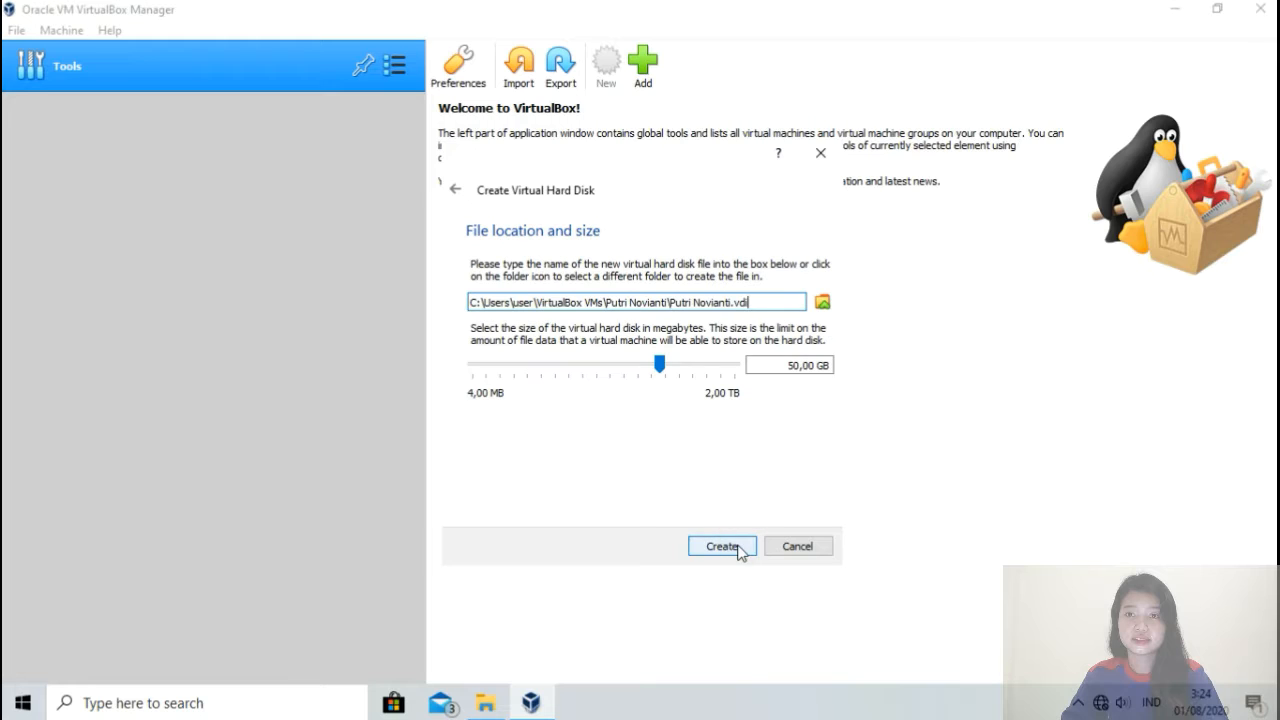
Save the 50,00 GB disk file on New Volume (E:) and create the machine
left_click(822, 302)
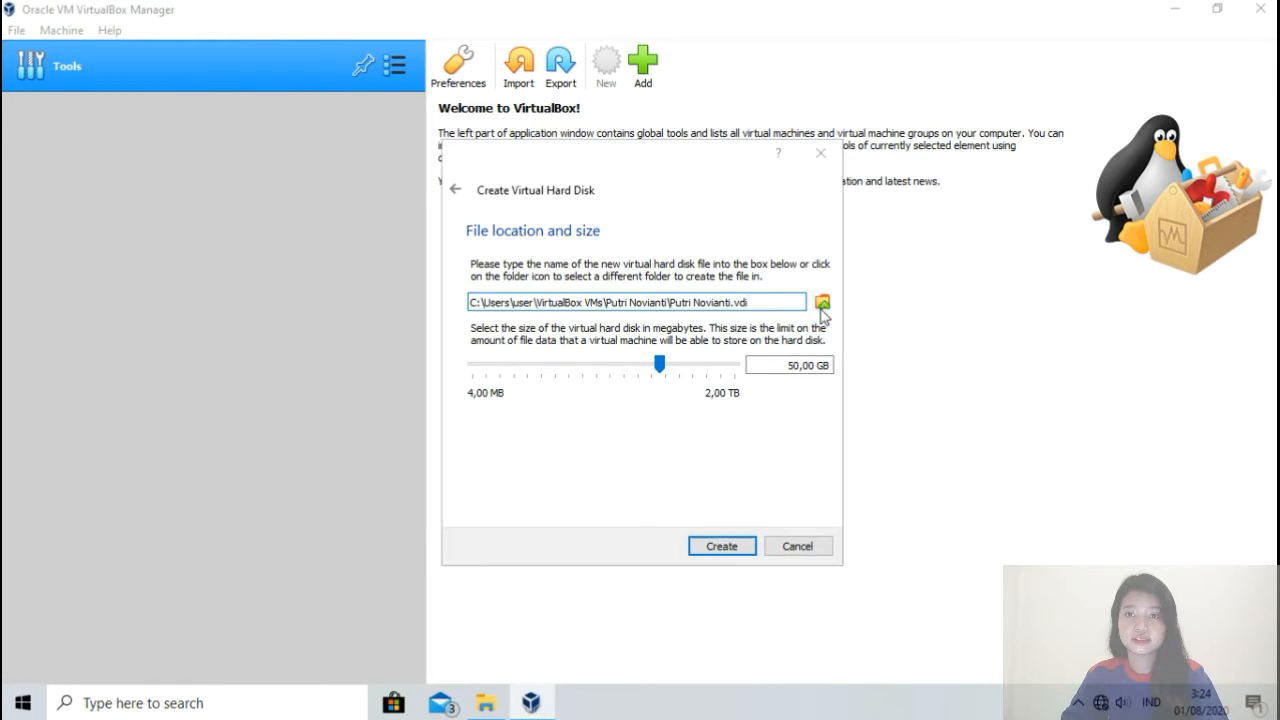
left_click_drag(586, 327, 586, 443)
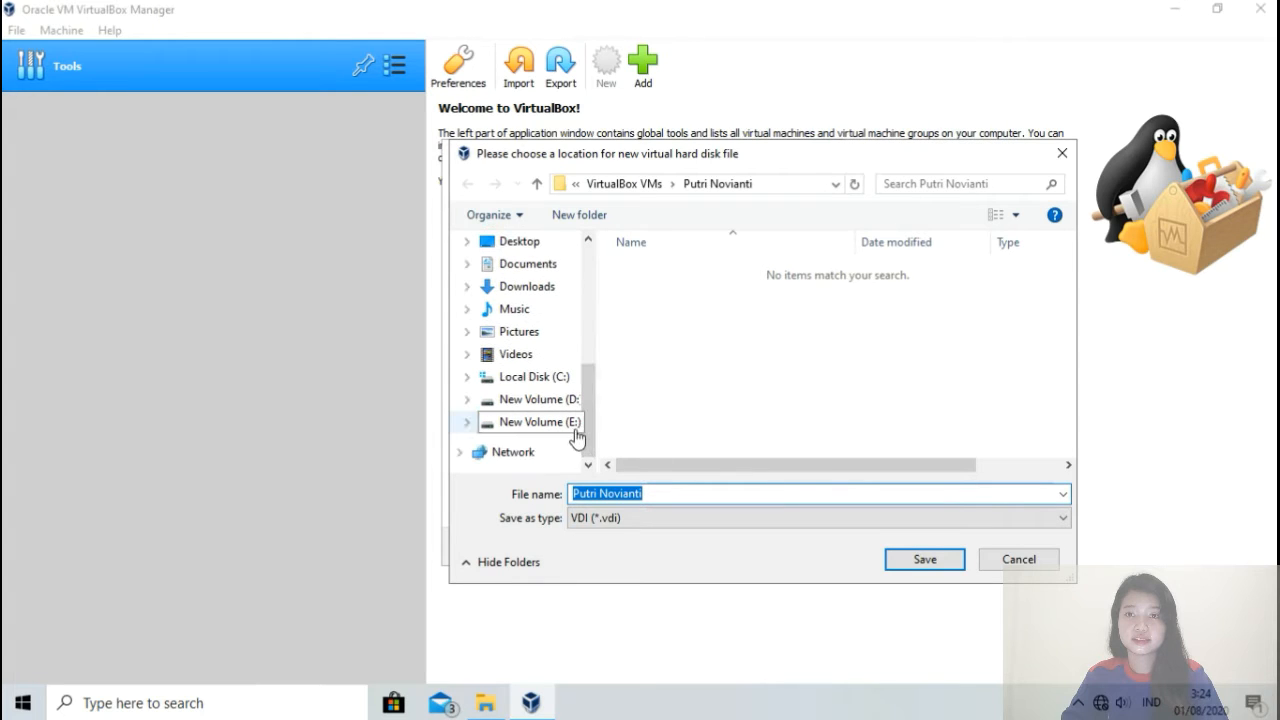
left_click(573, 432)
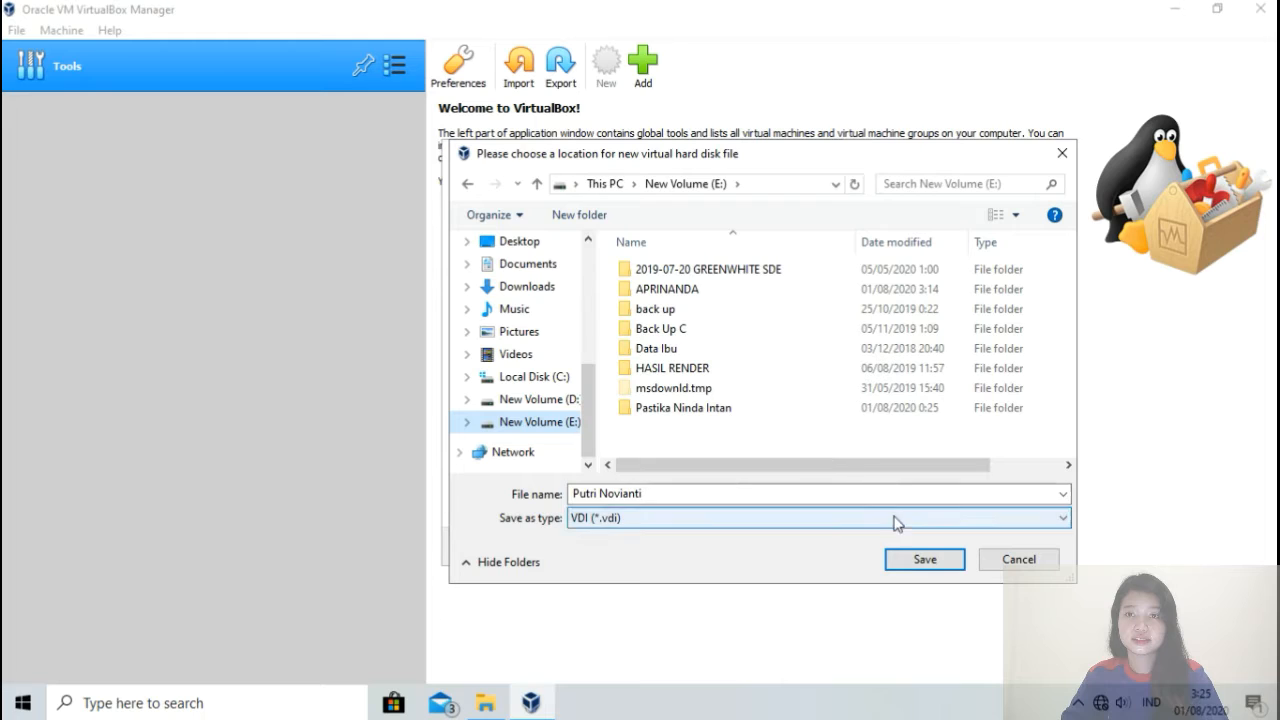
left_click(925, 560)
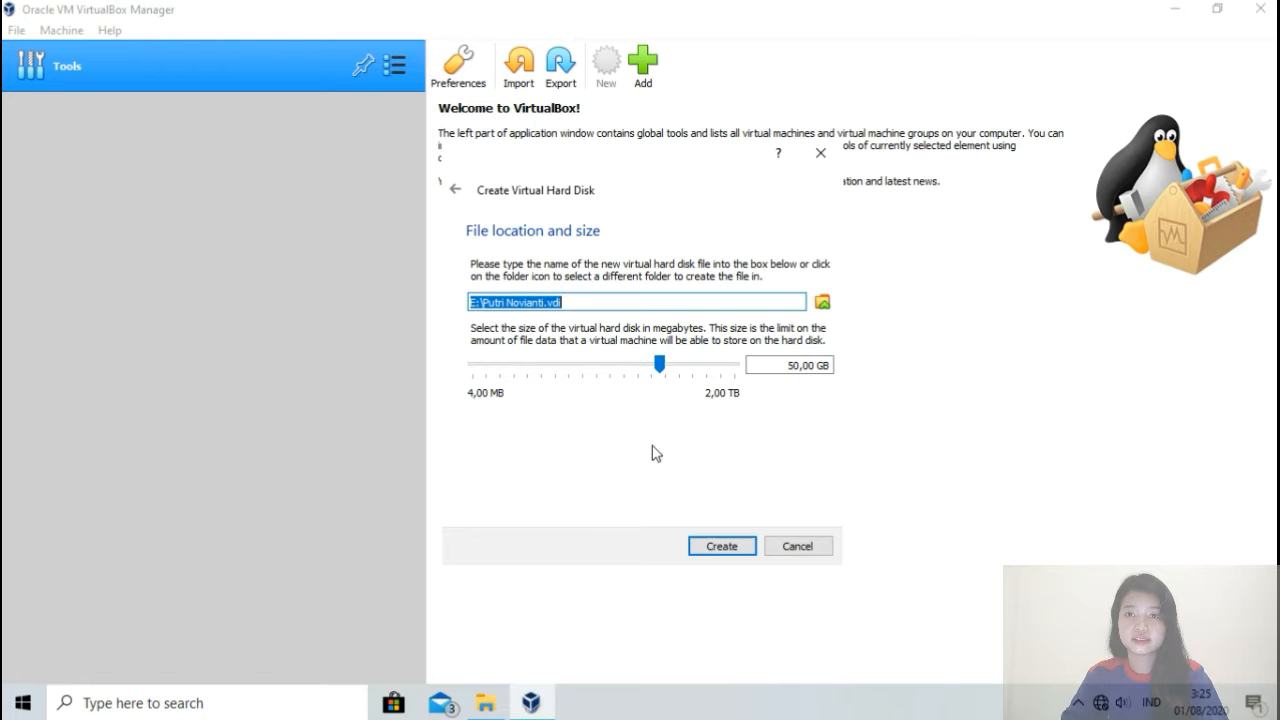
left_click(726, 549)
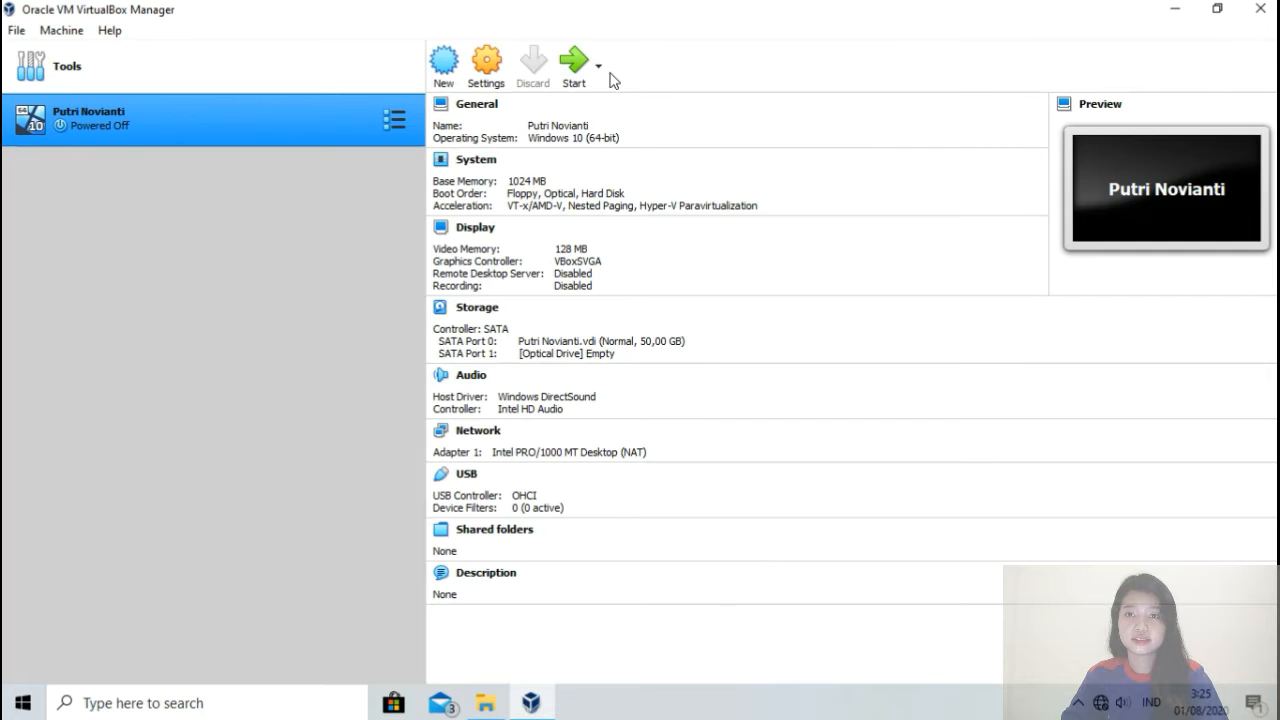
In Storage settings, load win10x64_DOWNLOAD.ID_2.iso into the empty optical drive
left_click(476, 314)
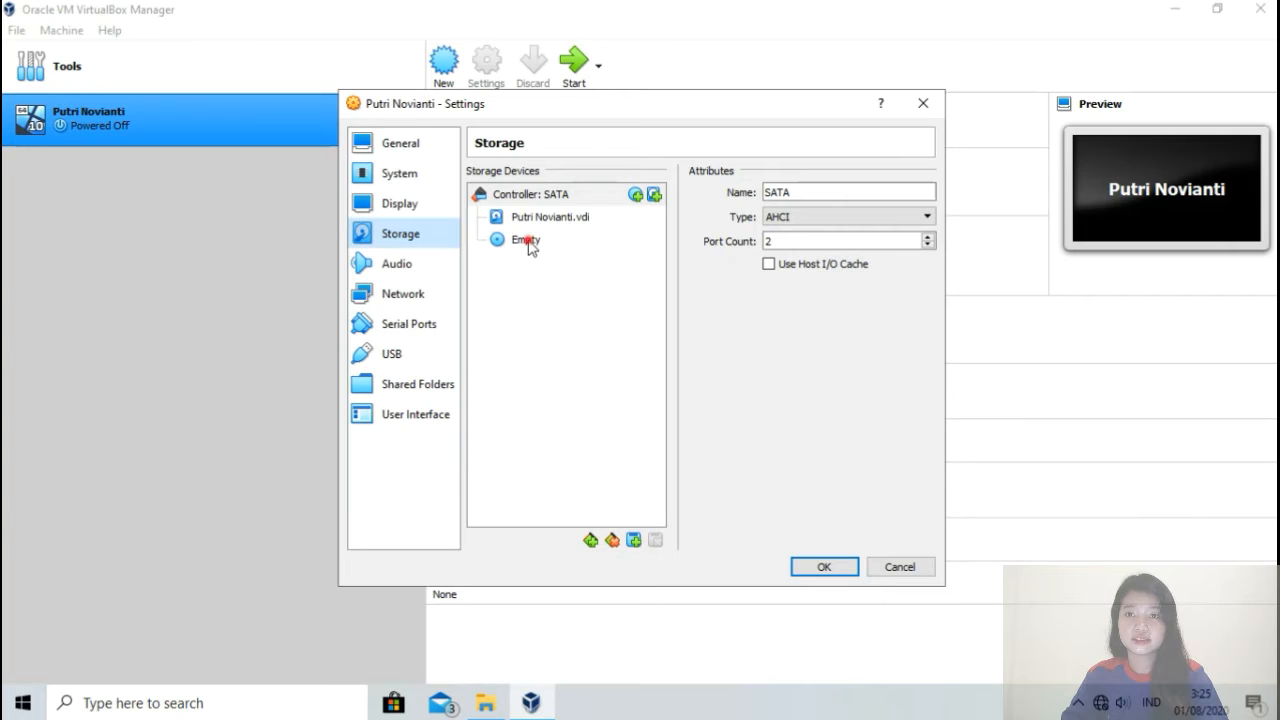
left_click(529, 243)
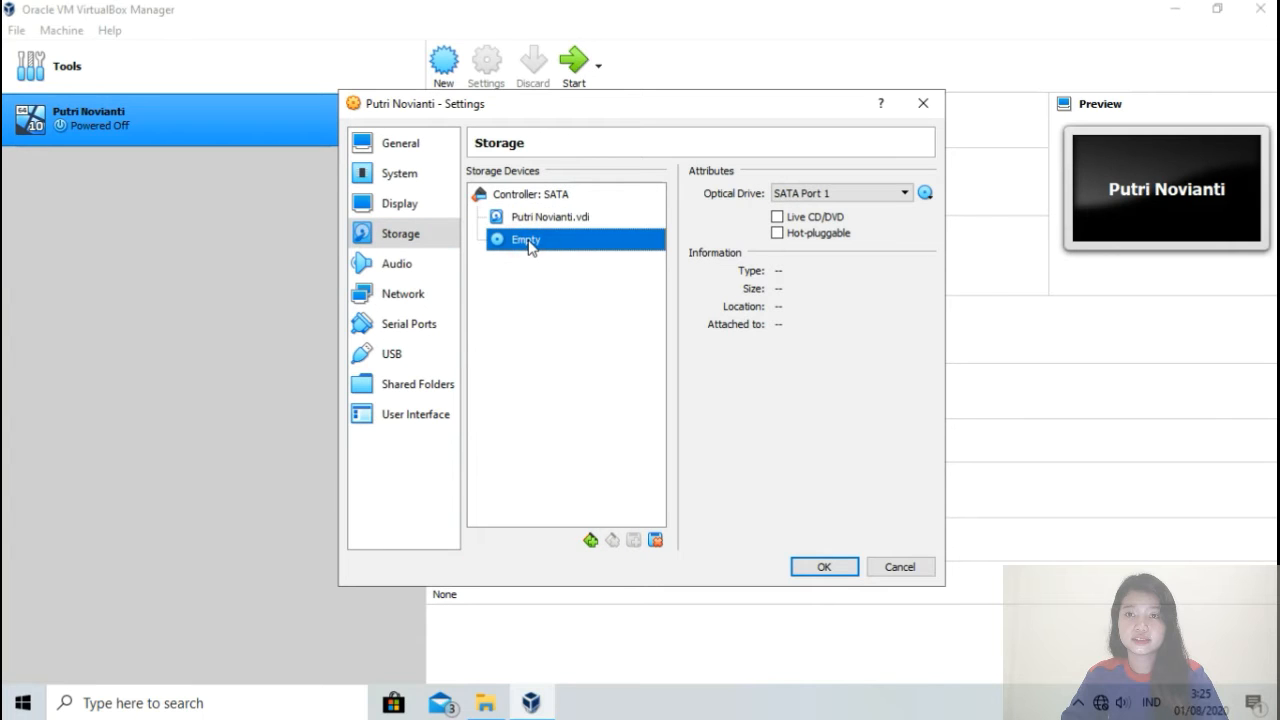
left_click(925, 193)
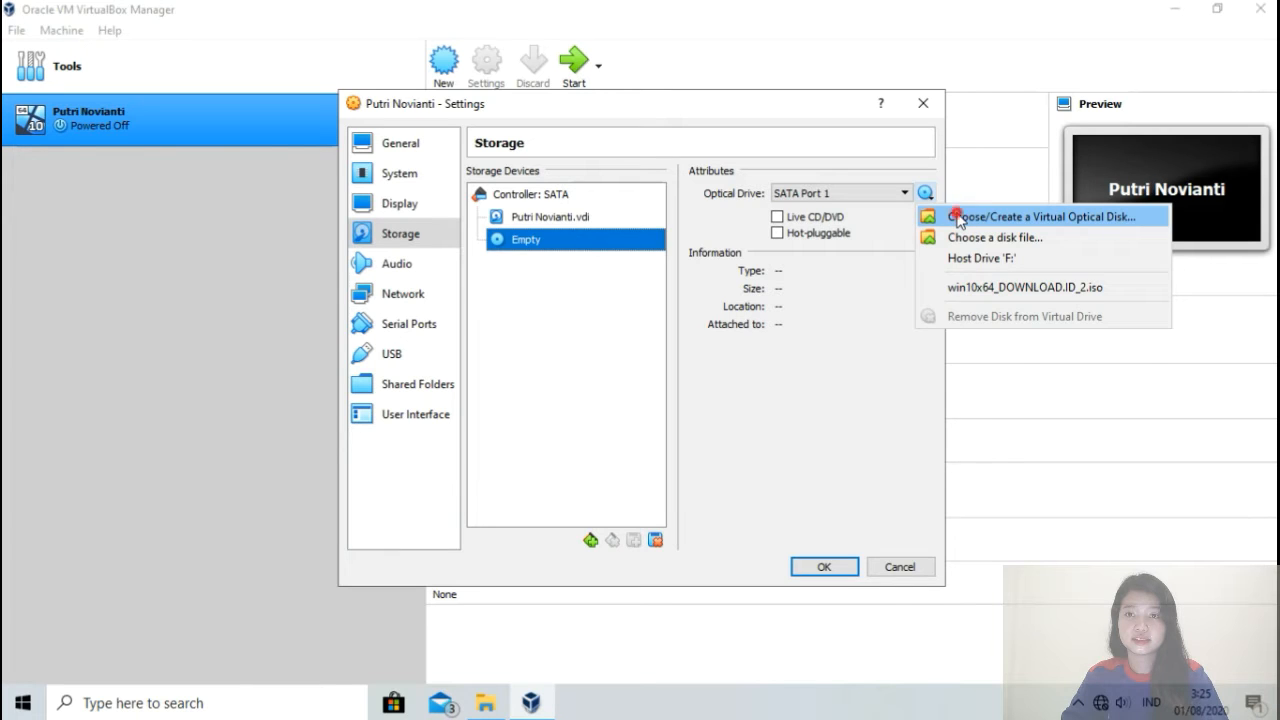
left_click(957, 217)
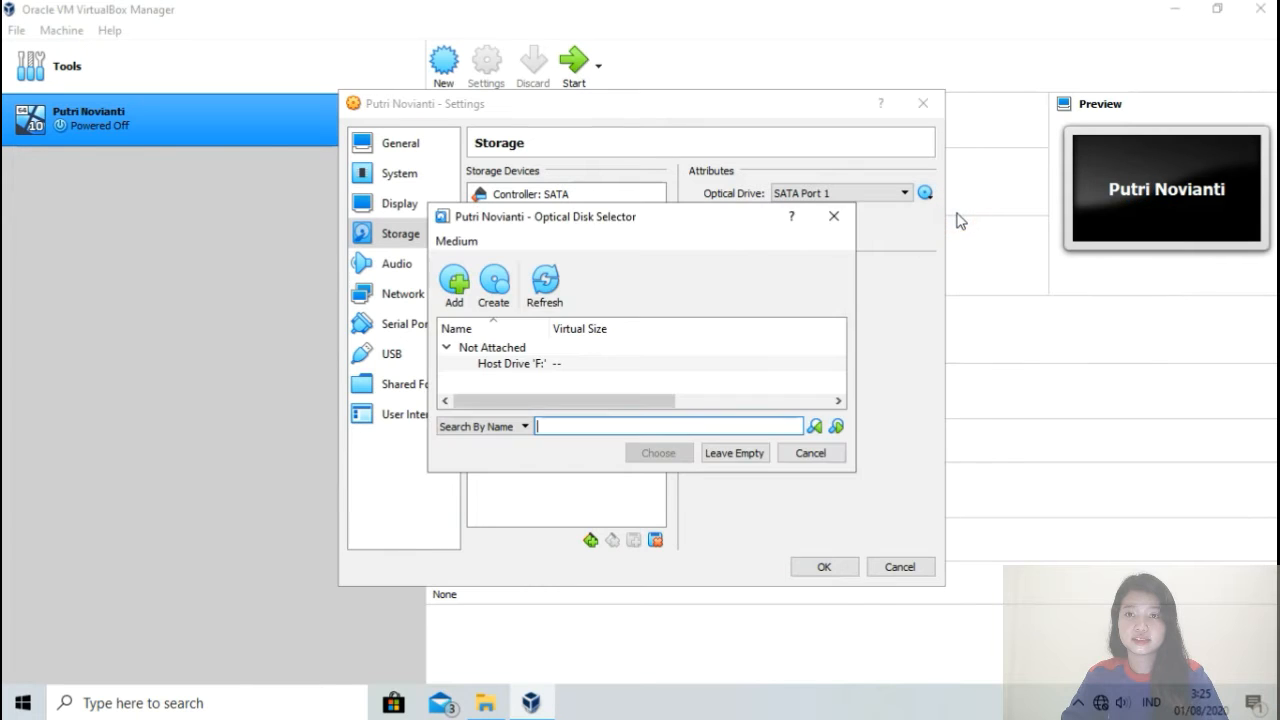
left_click(847, 226)
left_click(923, 194)
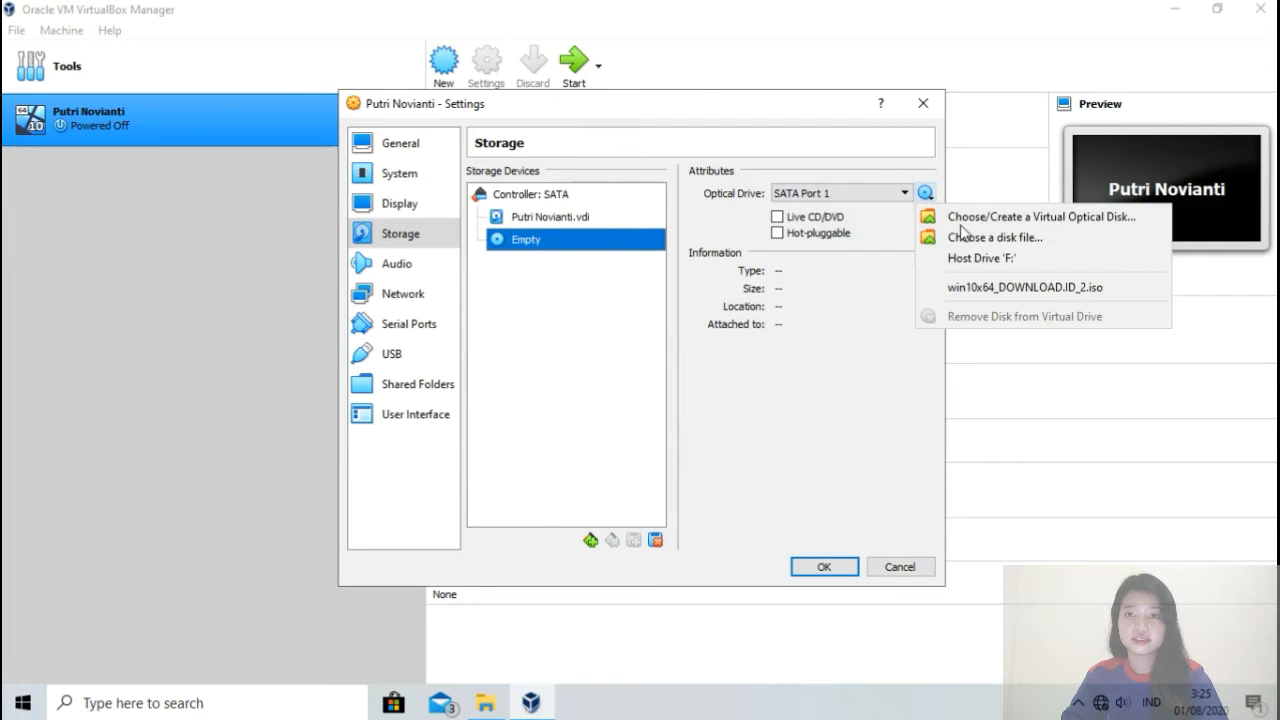
left_click(966, 240)
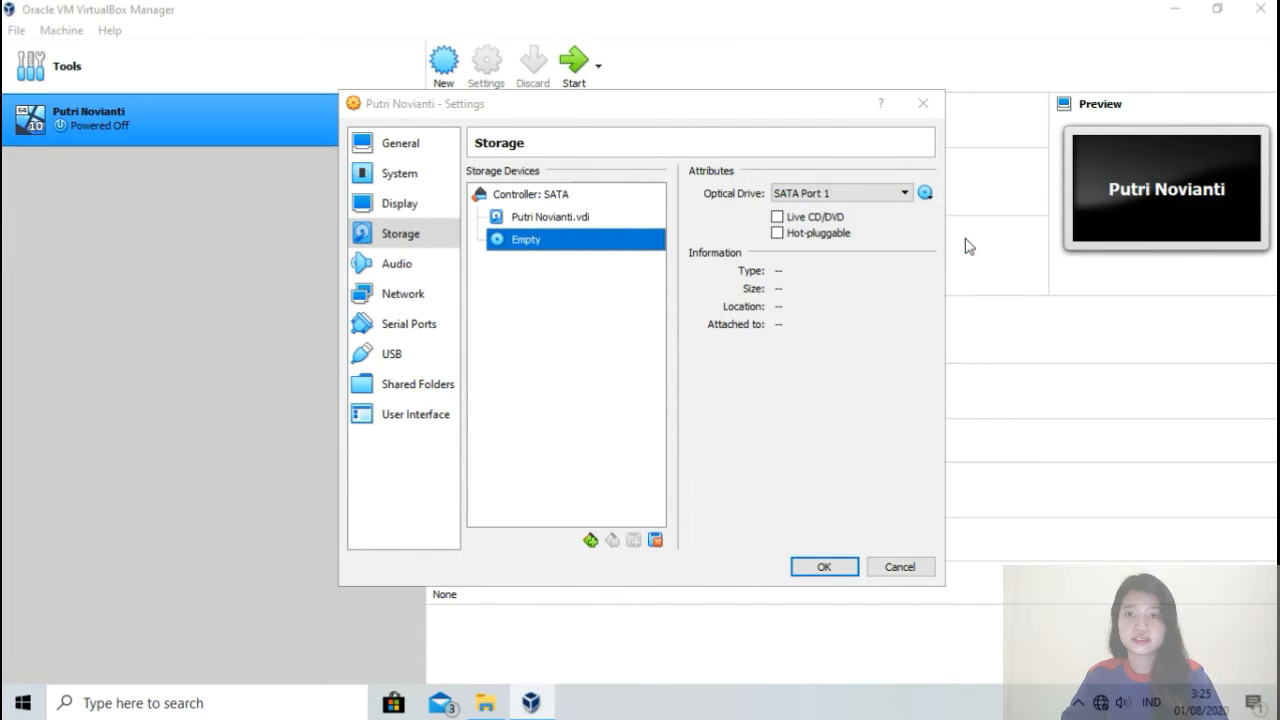
left_click(547, 430)
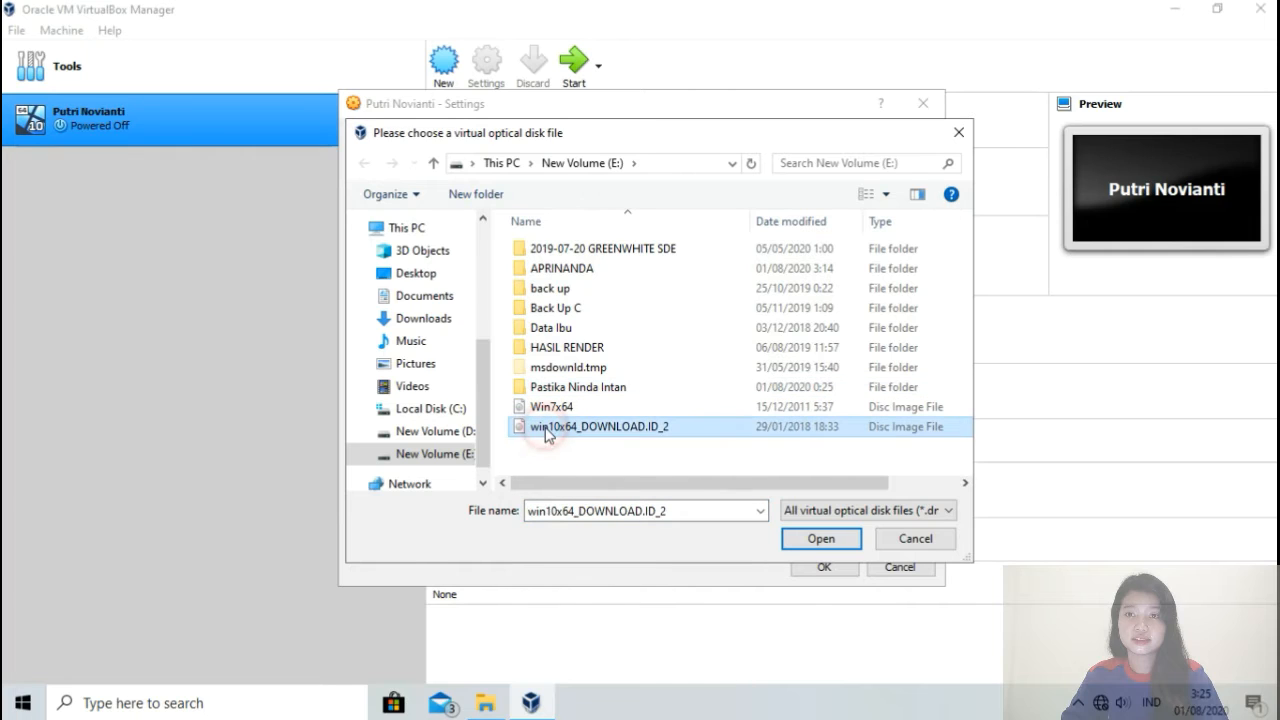
left_click(797, 540)
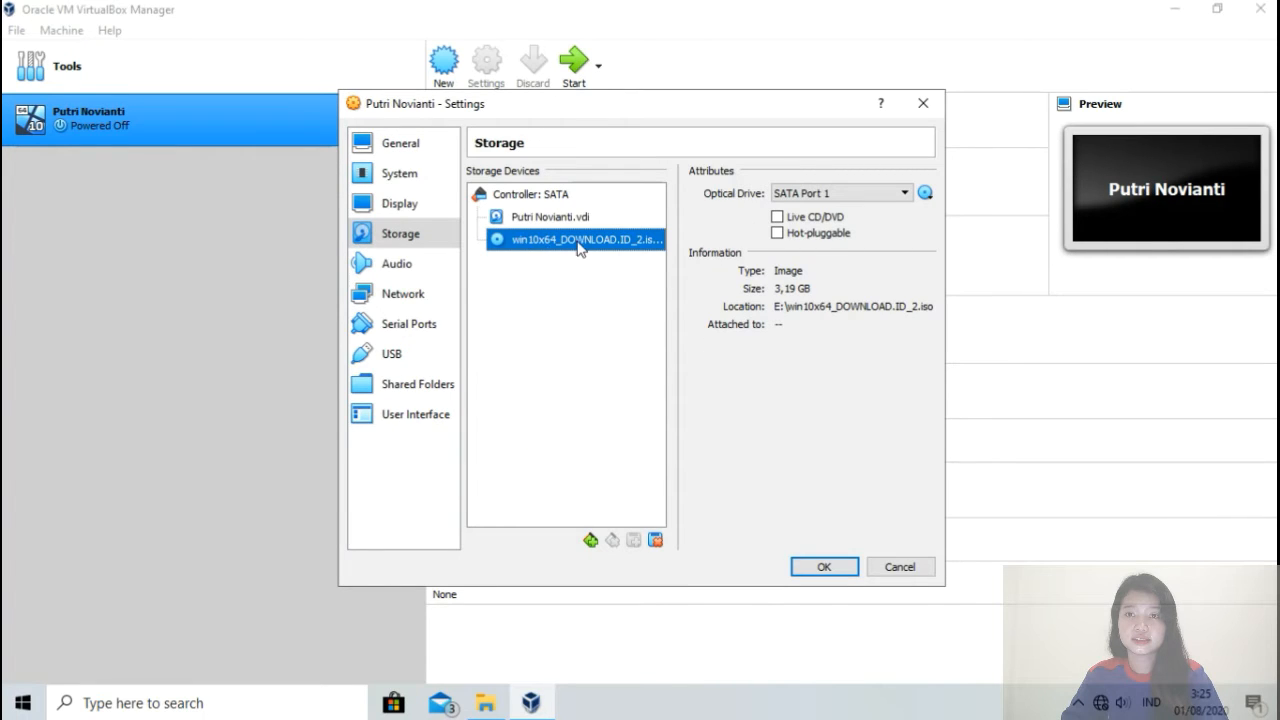
Save the storage settings and start the Windows 10 virtual machine
left_click(824, 567)
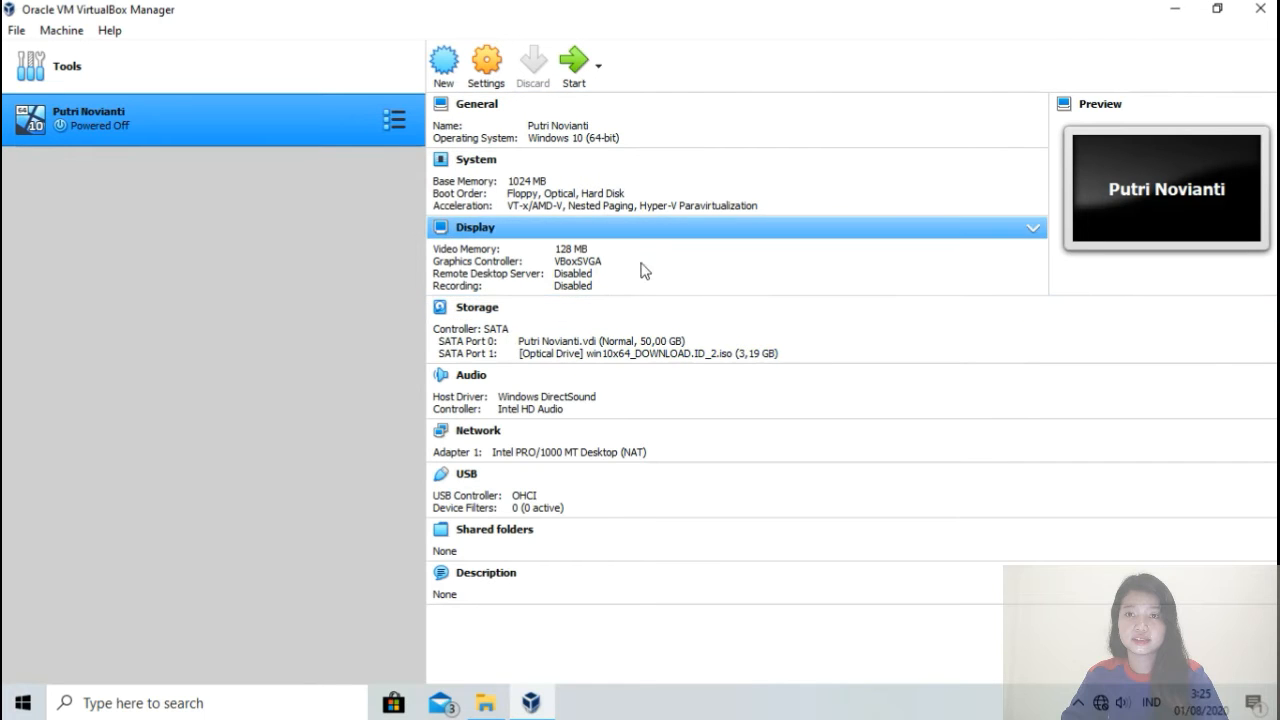
left_click(584, 72)
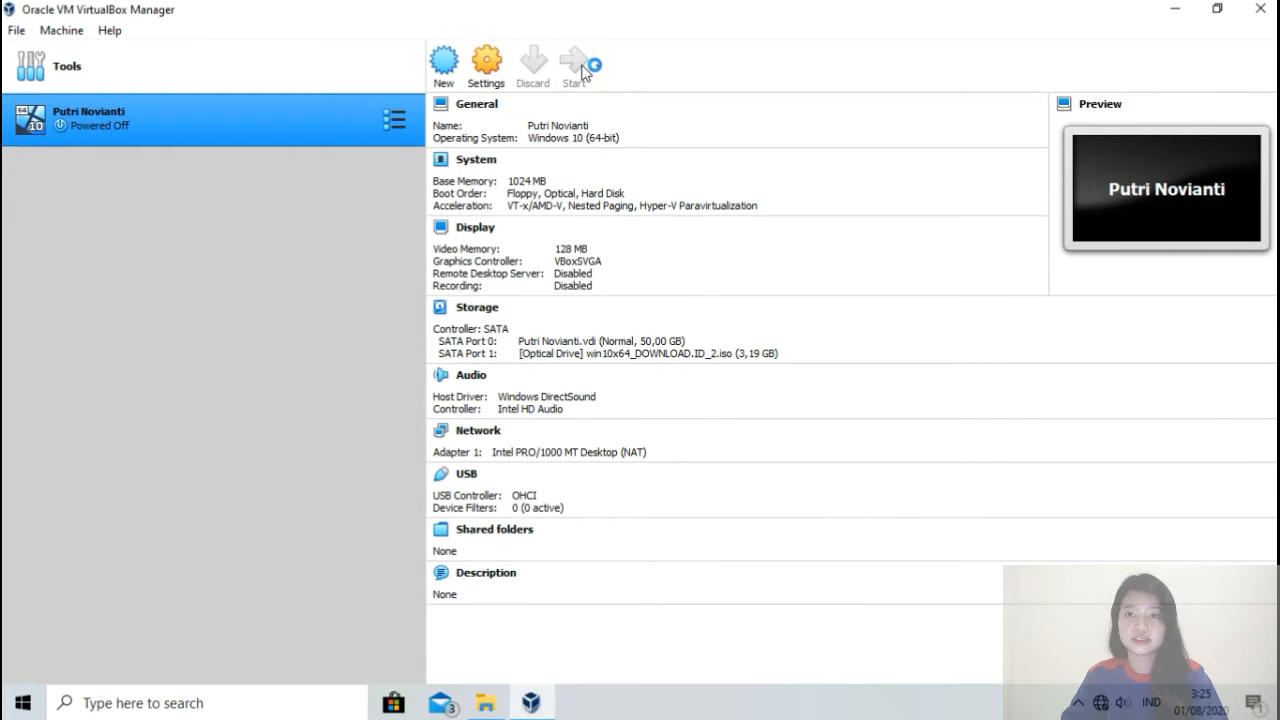
mouse_move(606, 6)
mouse_move(710, 6)
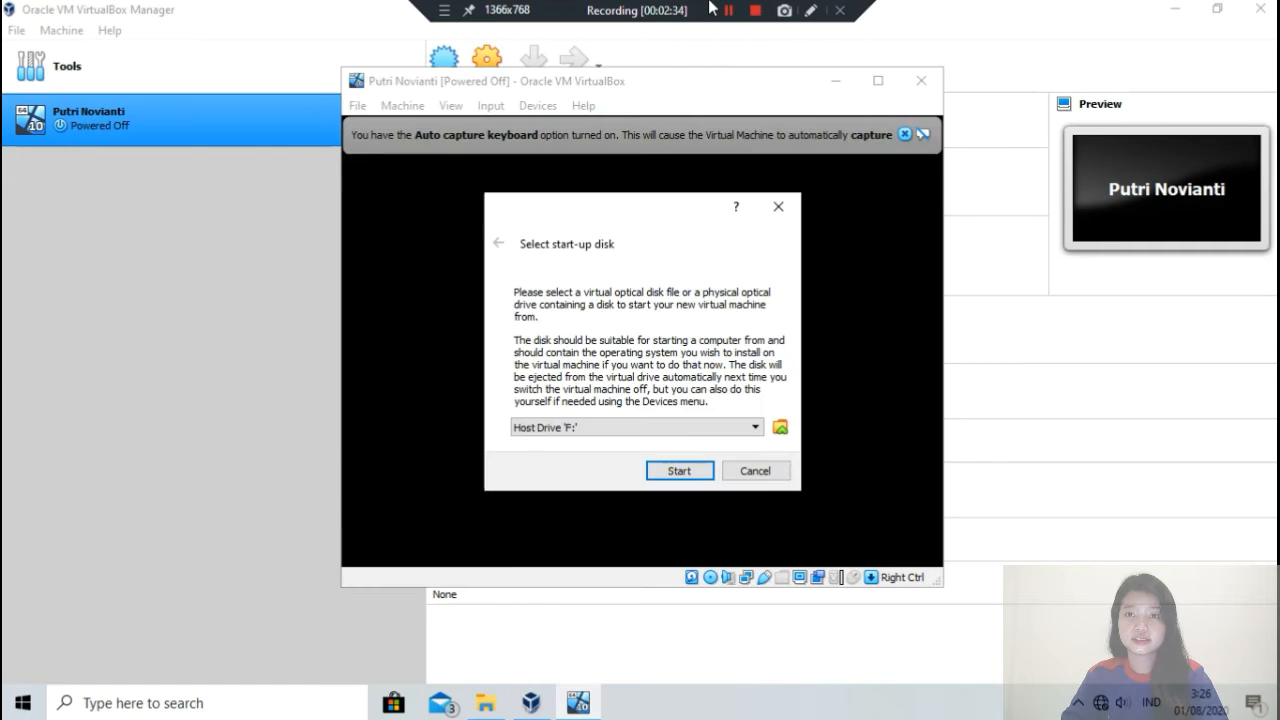
Boot the machine from win10x64_DOWNLOAD.ID_2.iso (3,19 GB) as the start-up disk
left_click(746, 435)
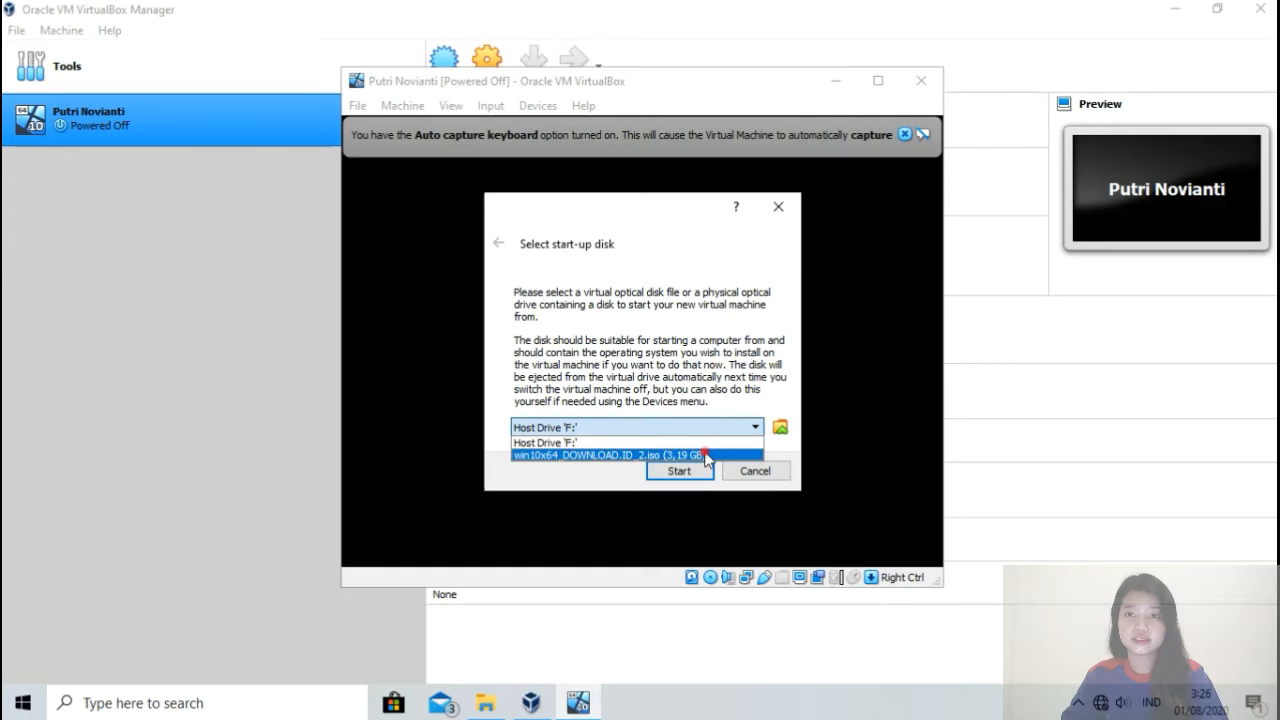
left_click(706, 456)
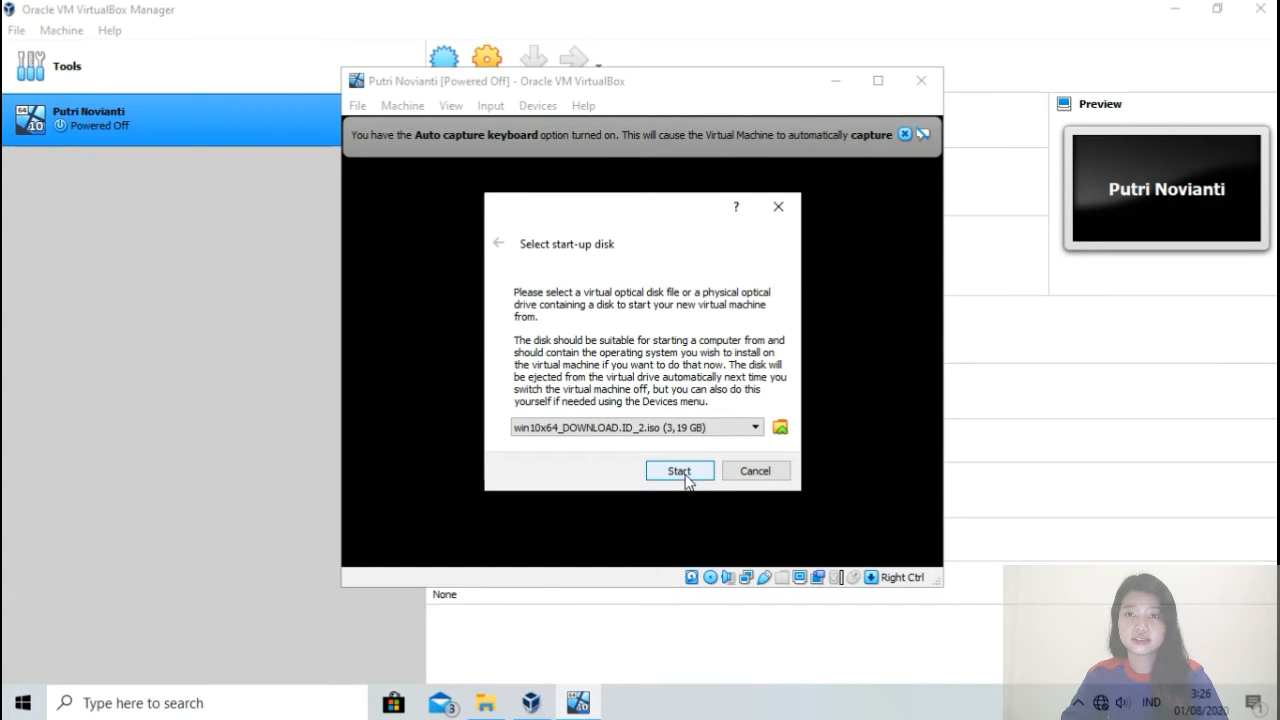
left_click(680, 471)
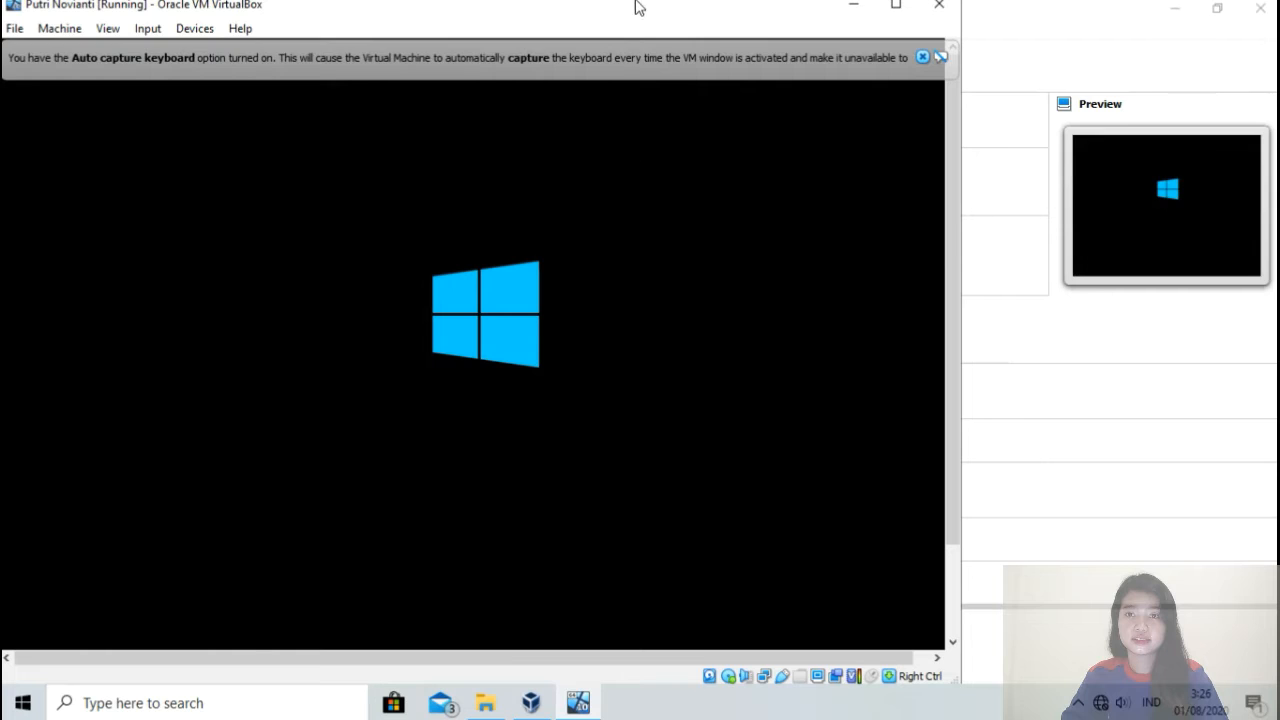
Resize the running VM window so it sits over the VirtualBox Manager
left_click(957, 148)
mouse_move(957, 148)
left_mouse_down()
mouse_move(951, 296)
mouse_move(960, 157)
left_mouse_up()
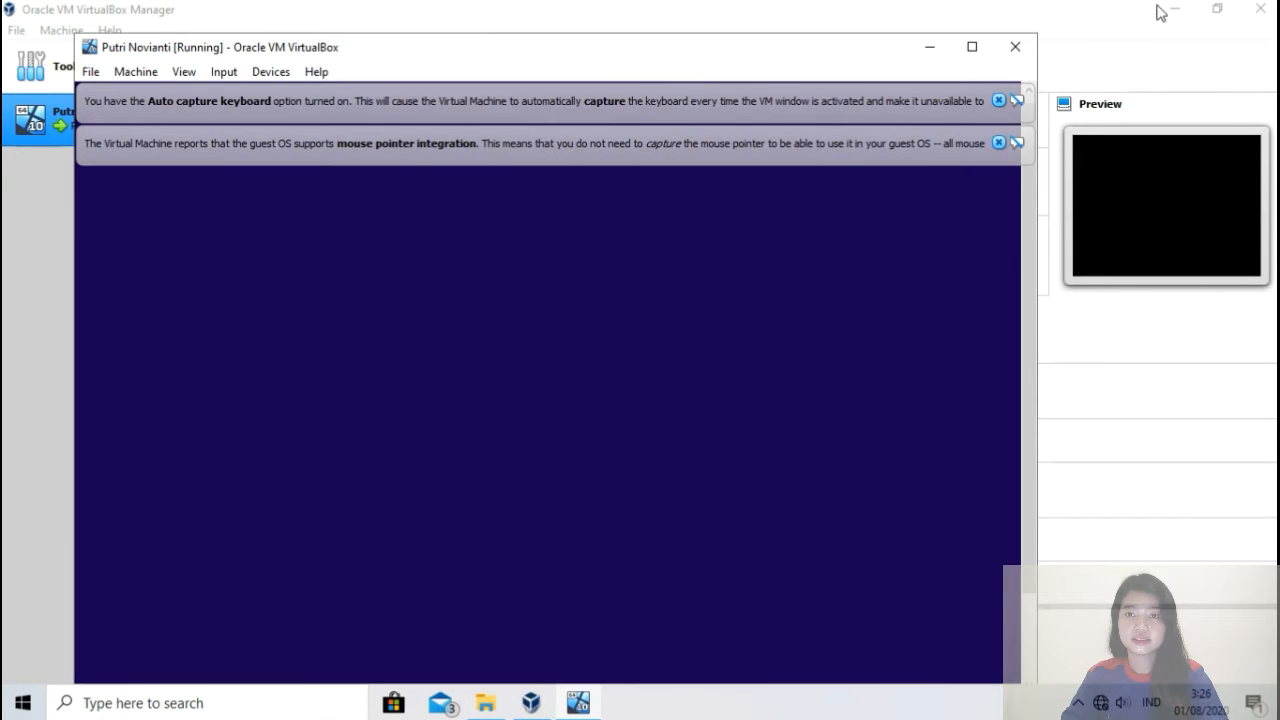
Minimize the Manager, centre the VM window, and set time and currency format to Indonesian
left_click(1175, 10)
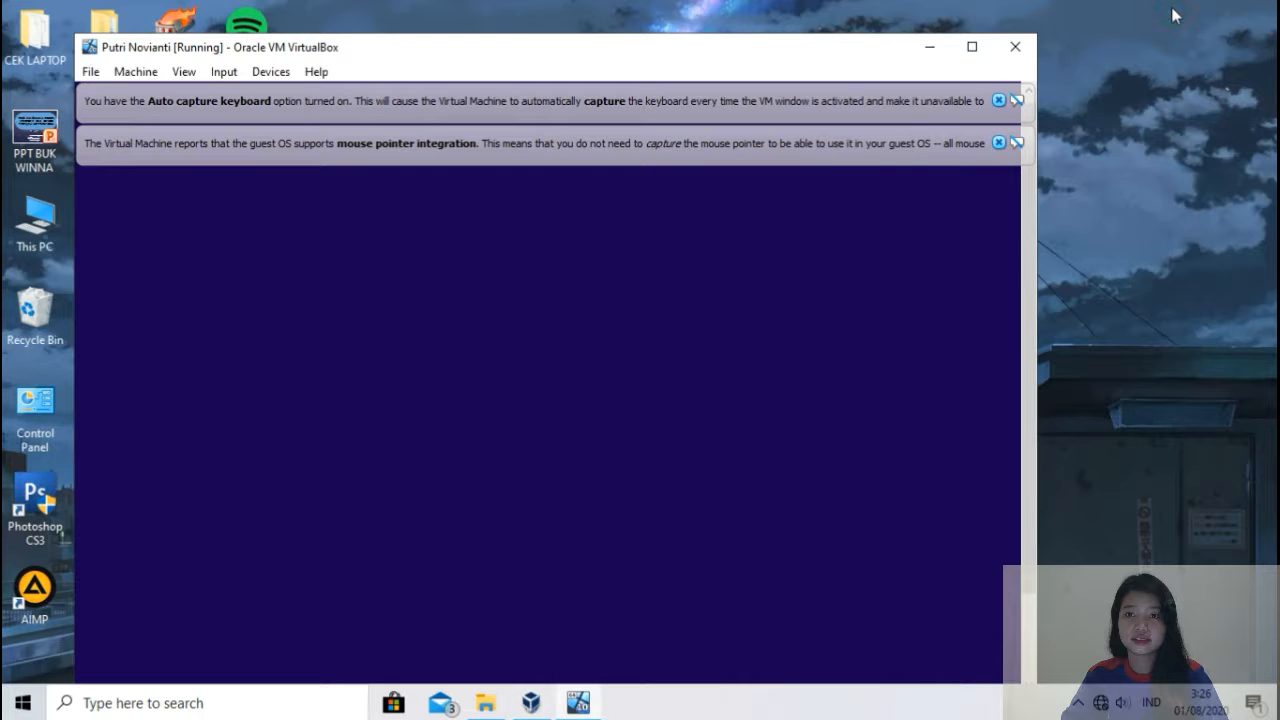
left_click_drag(741, 55, 810, 44)
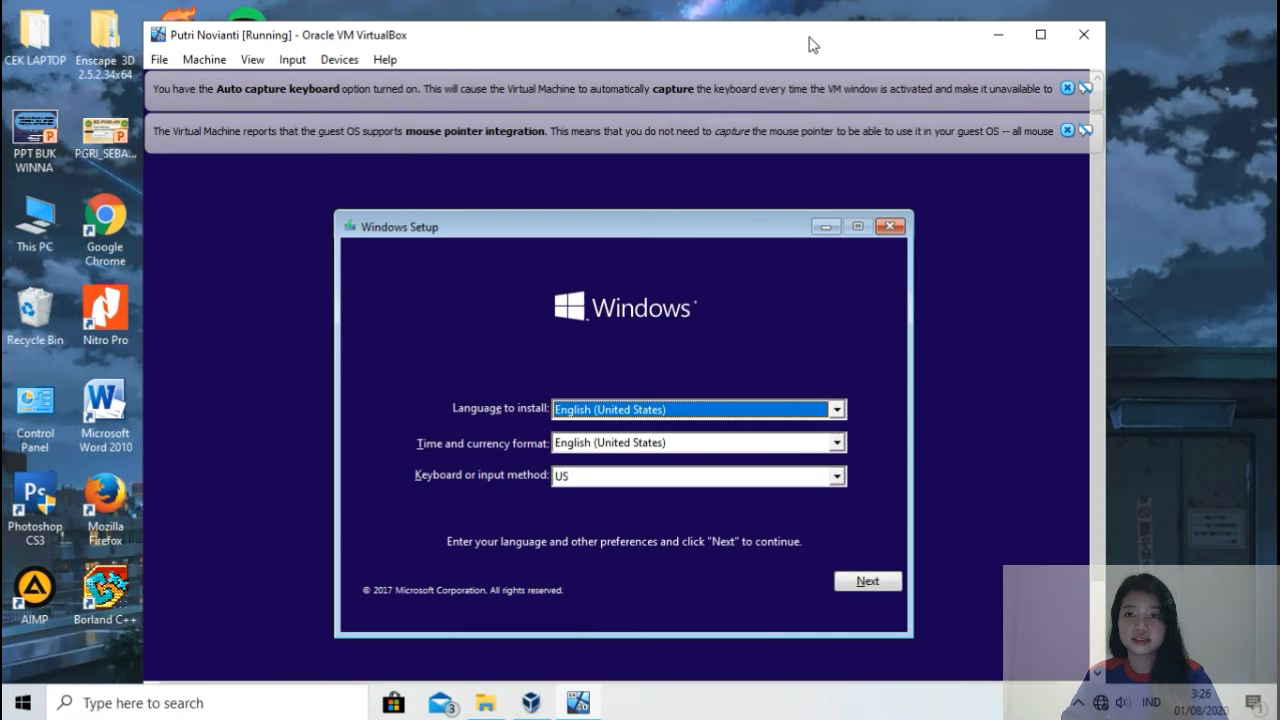
left_click(598, 443)
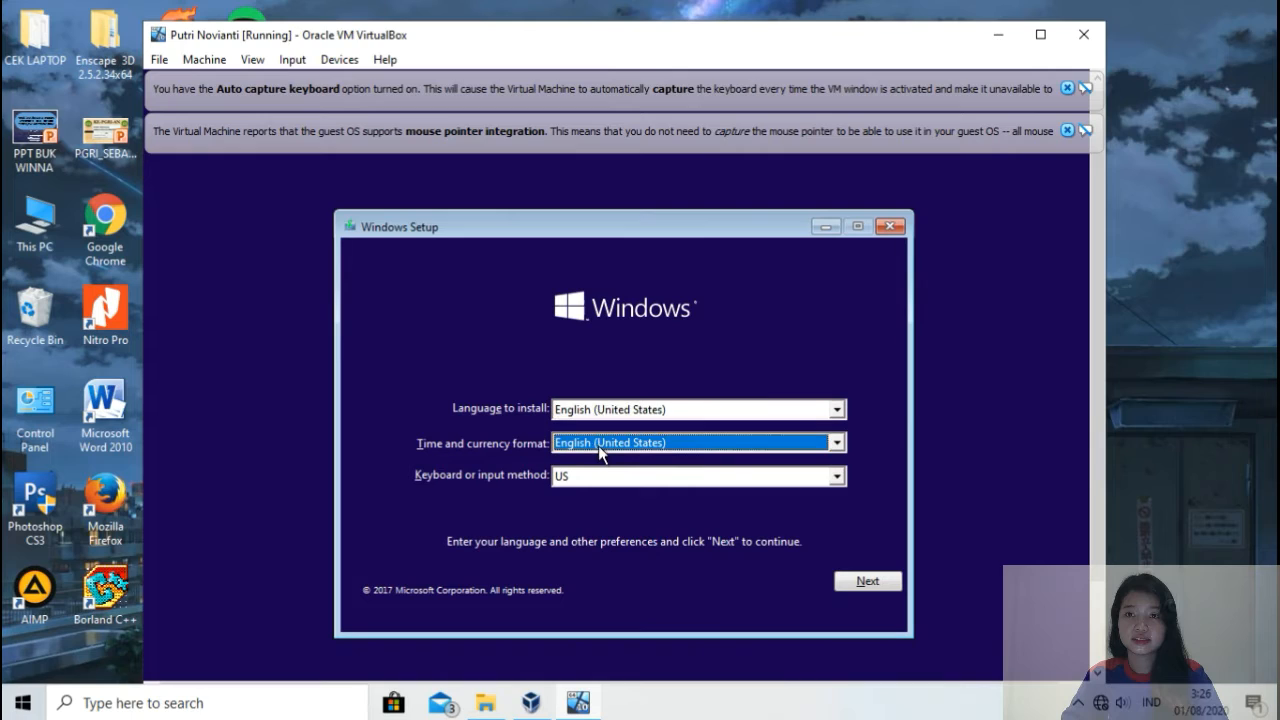
type("in")
left_click(870, 583)
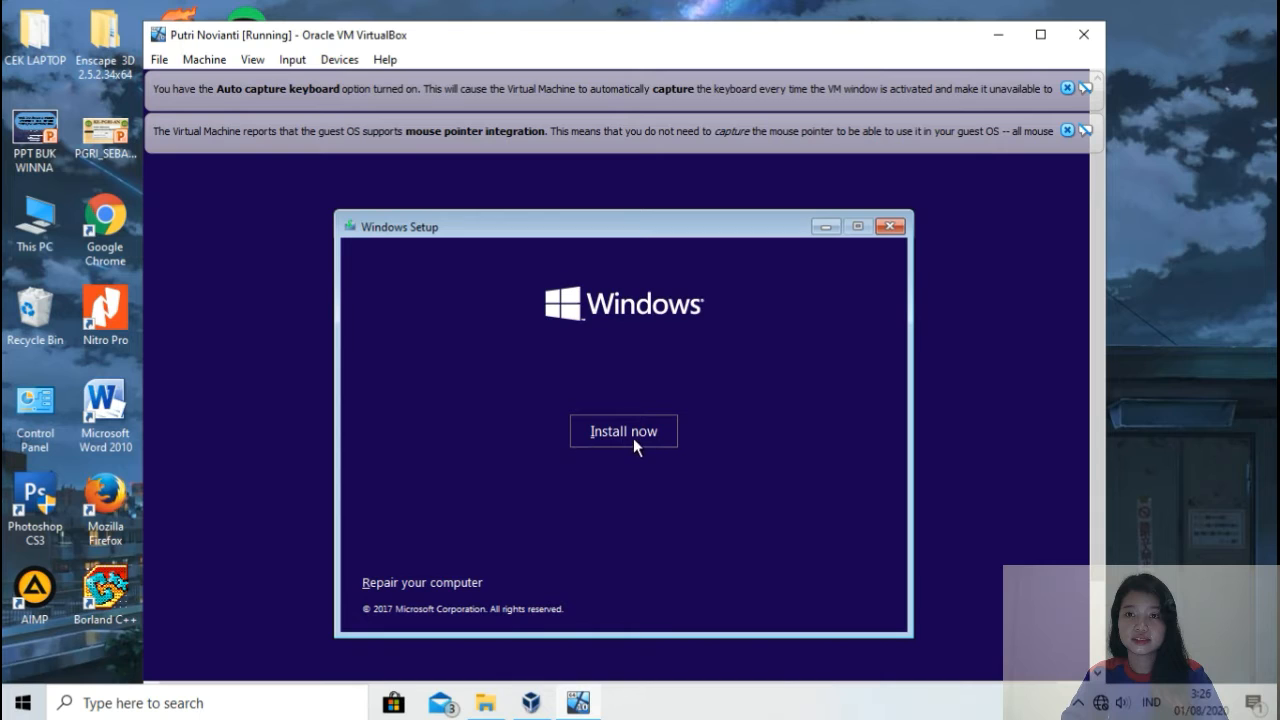
Start Install now and dismiss the keyboard auto-capture and mouse integration notices
left_click(633, 438)
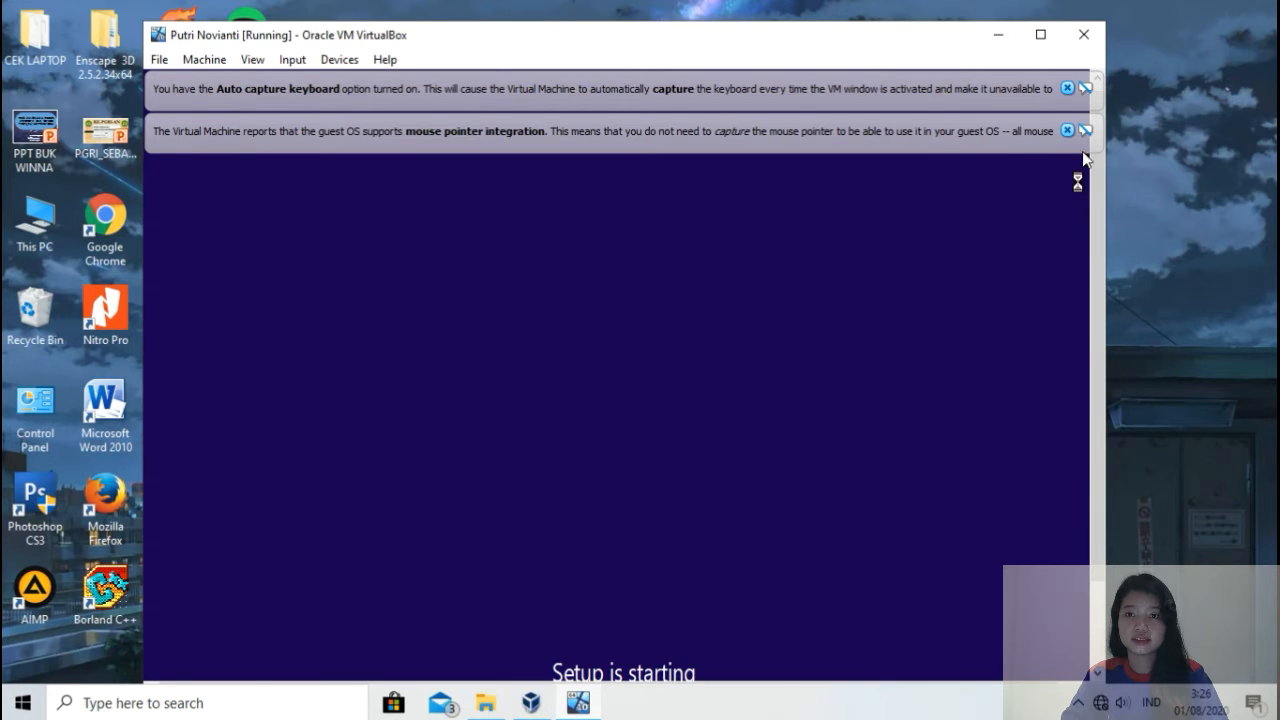
left_click(1067, 89)
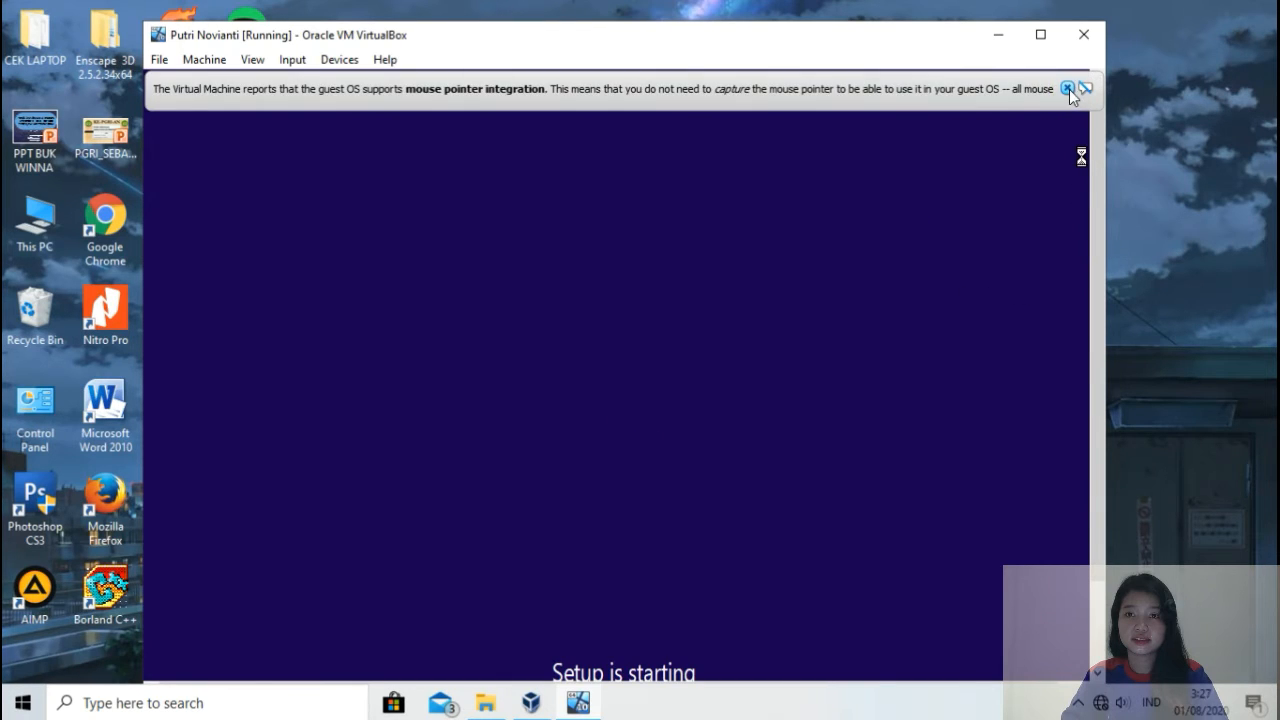
left_click(1067, 89)
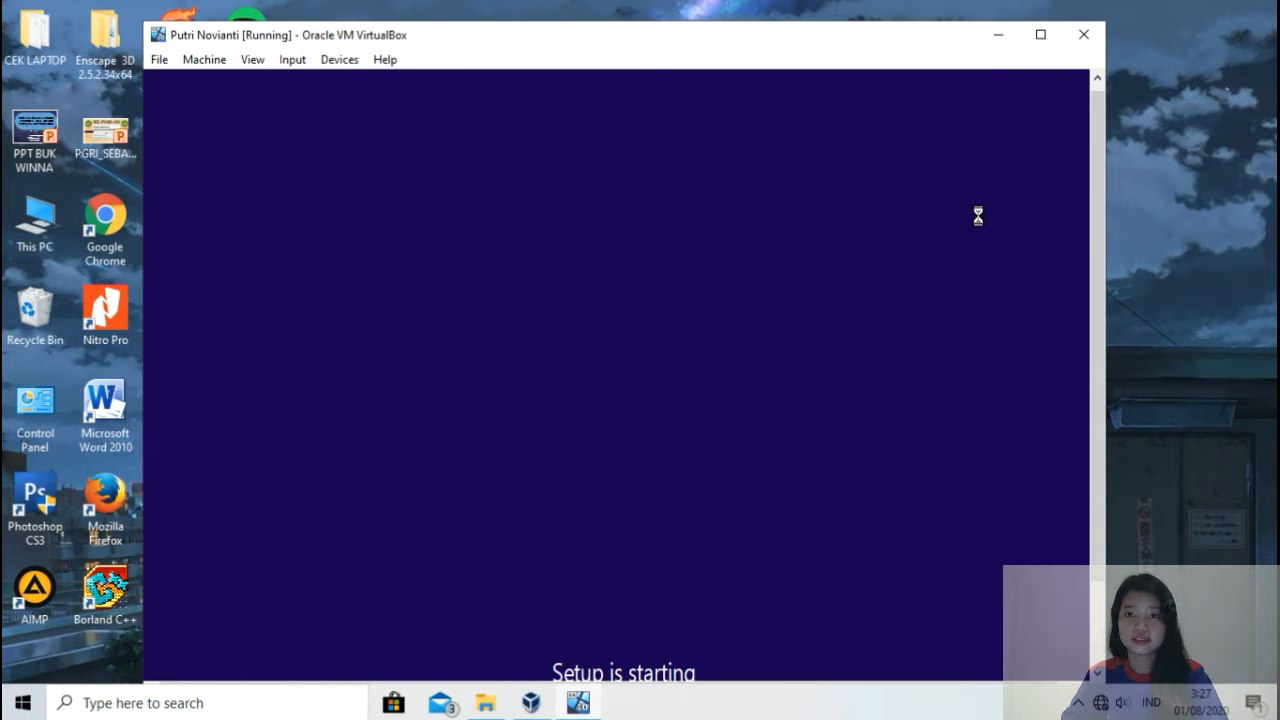
left_click_drag(1093, 225, 1105, 331)
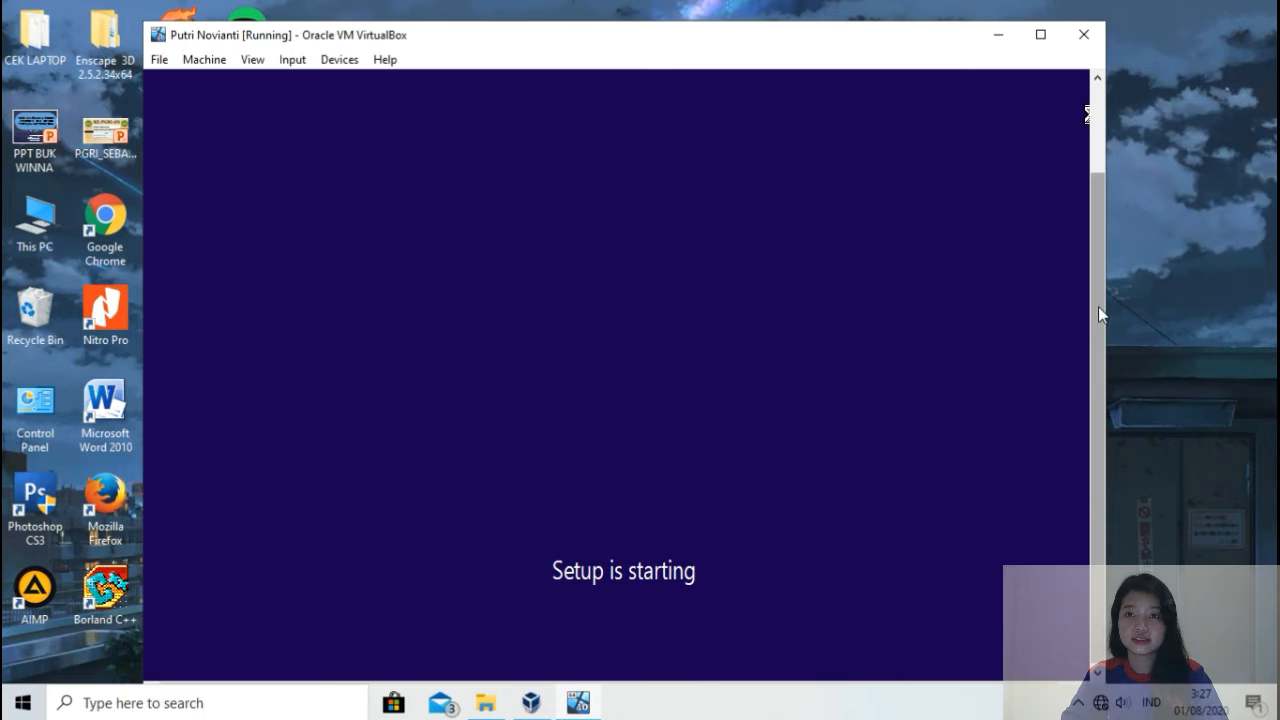
scroll(1098, 306, "up", 1)
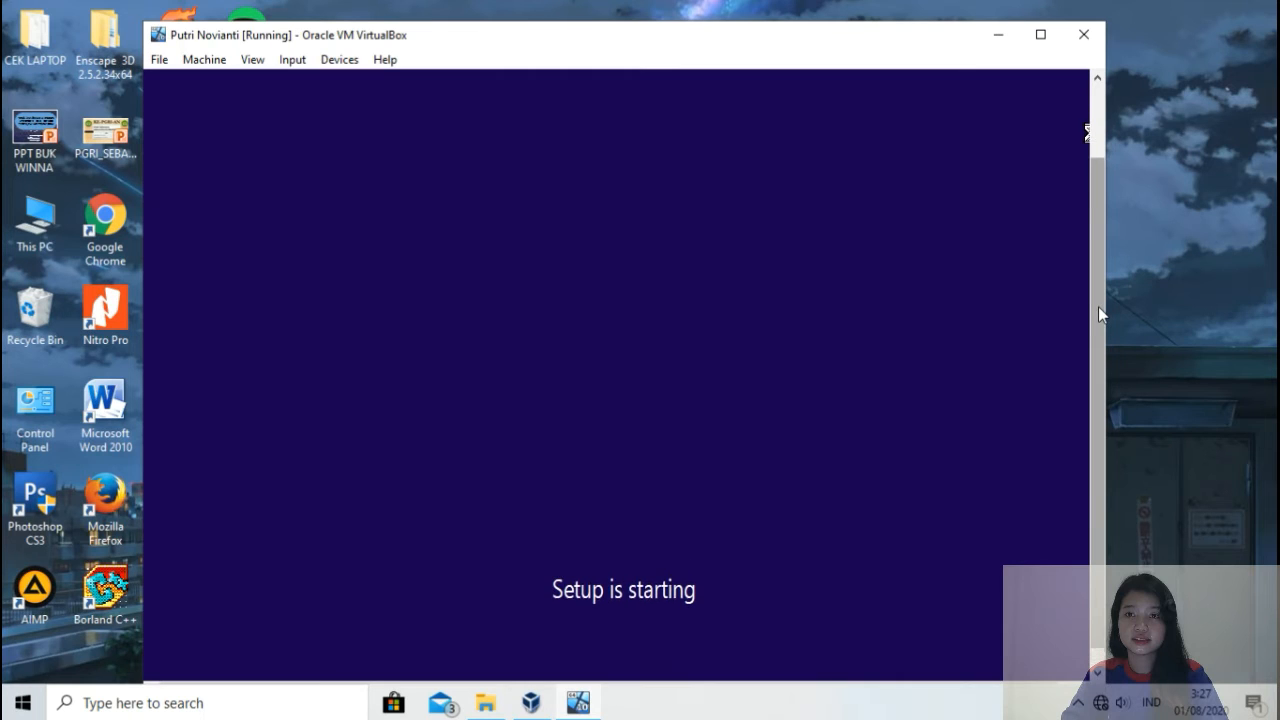
scroll(1098, 306, "up", 2)
scroll(1098, 306, "up", 2)
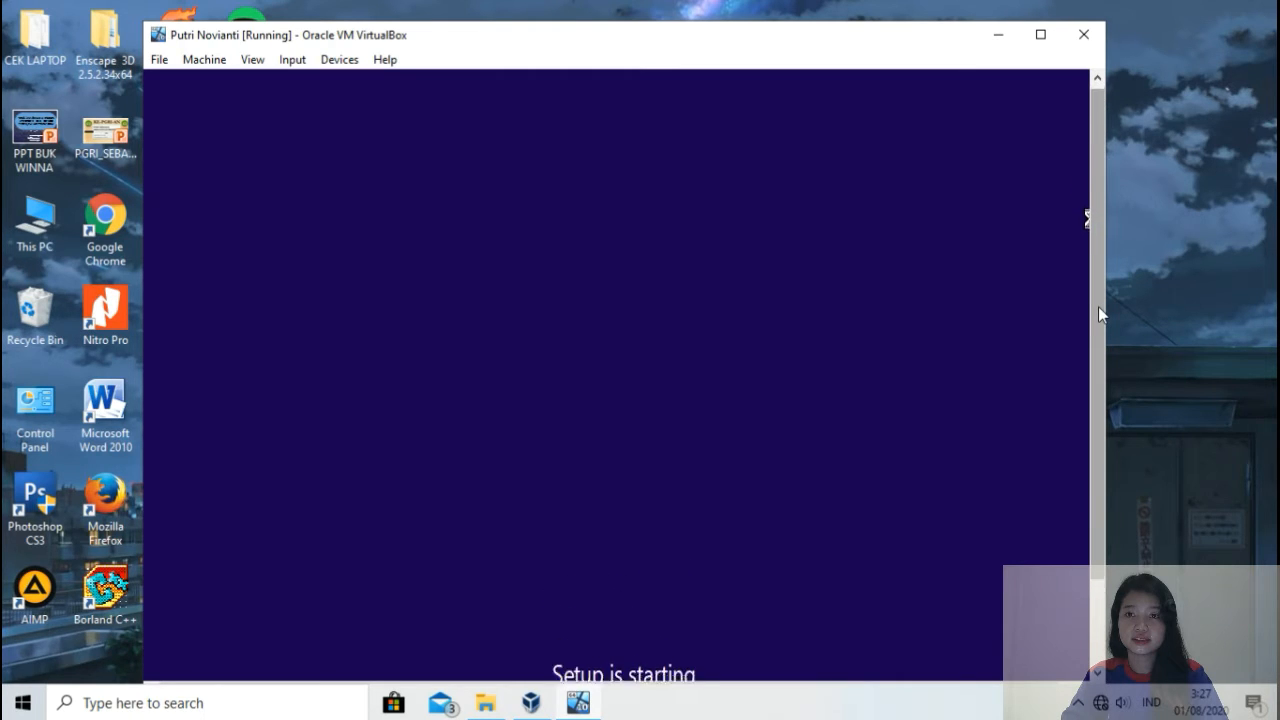
scroll(1098, 306, "down", 3)
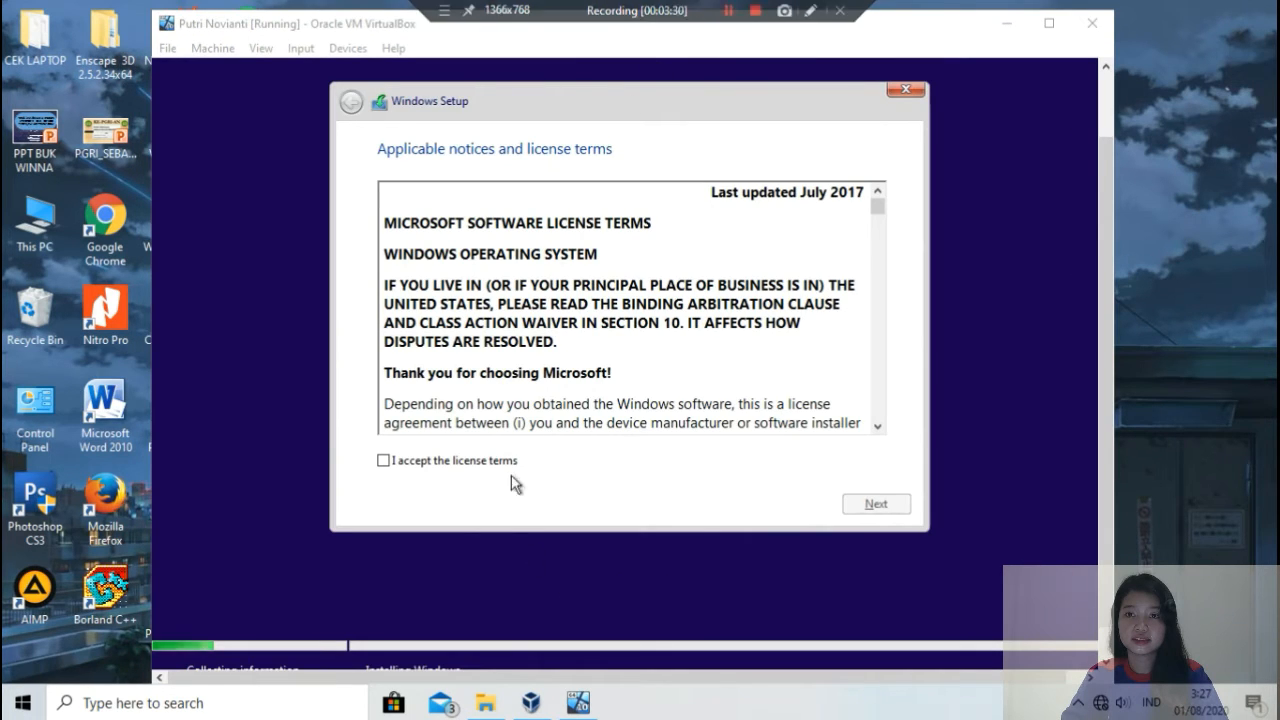
Accept the licence and custom-install Windows only onto Drive 0's 50.0 GB unallocated space
left_click(450, 464)
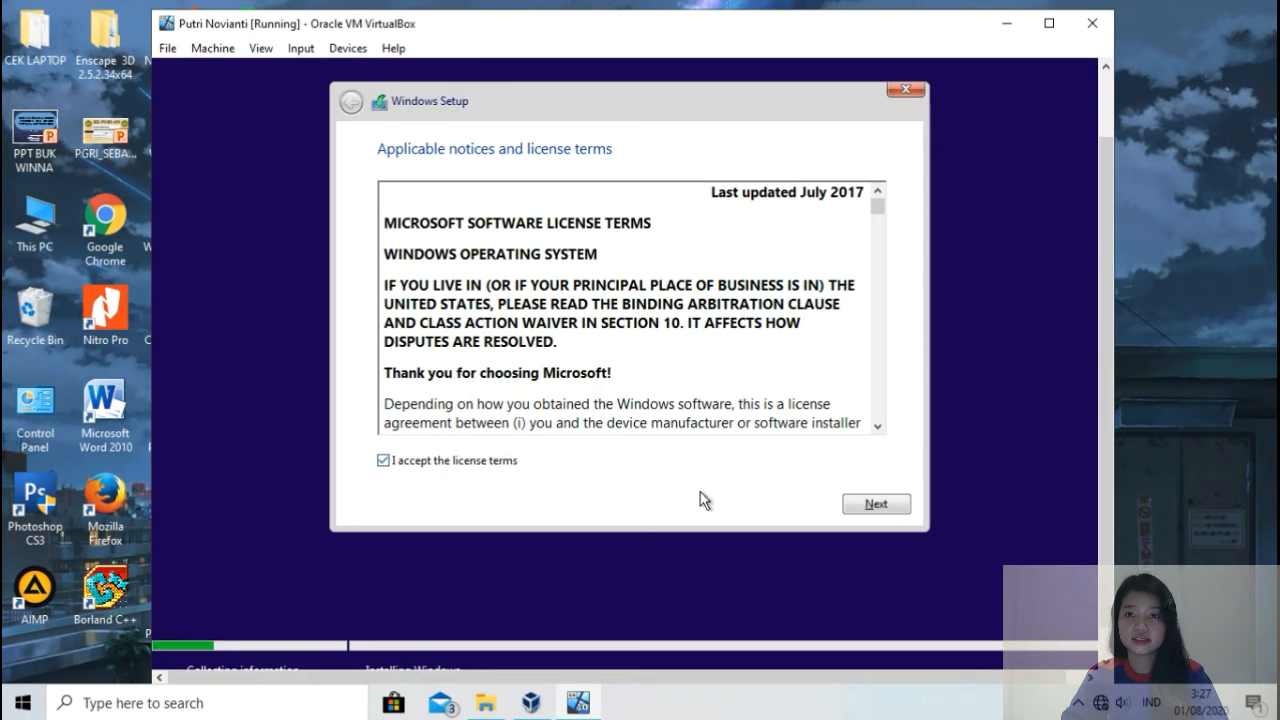
left_click(862, 506)
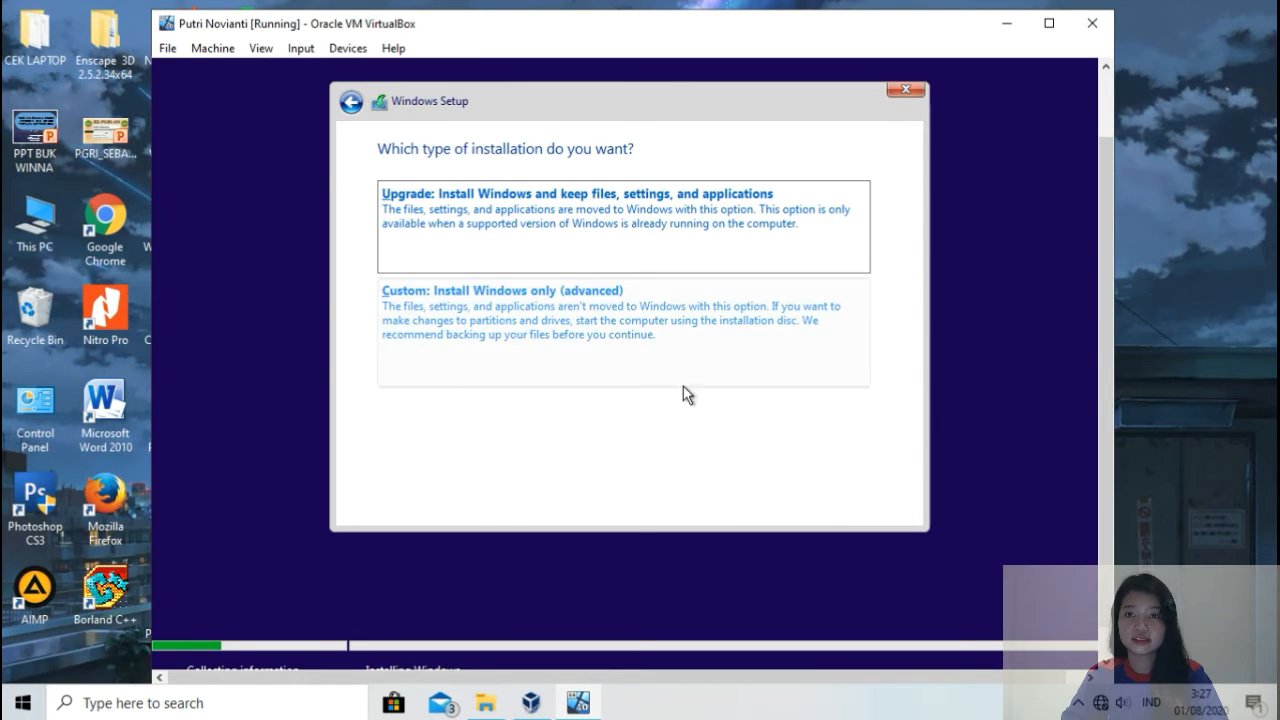
left_click(601, 320)
left_click(609, 228)
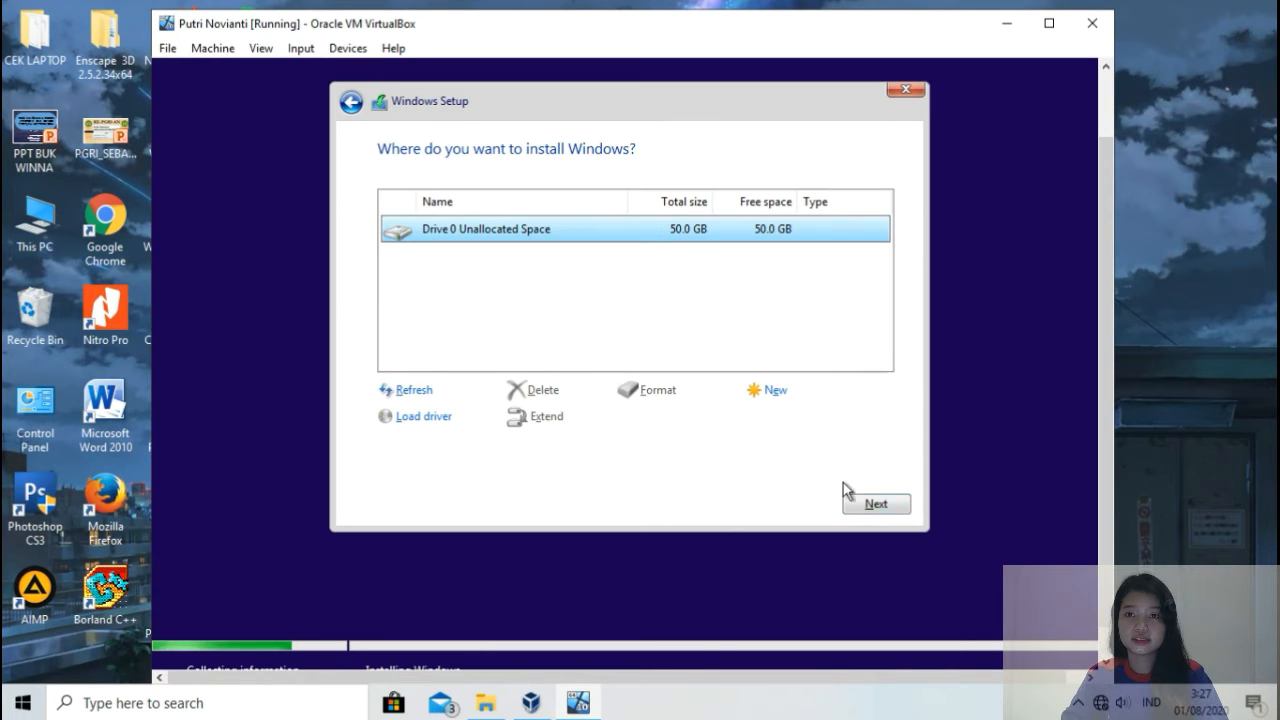
left_click(852, 507)
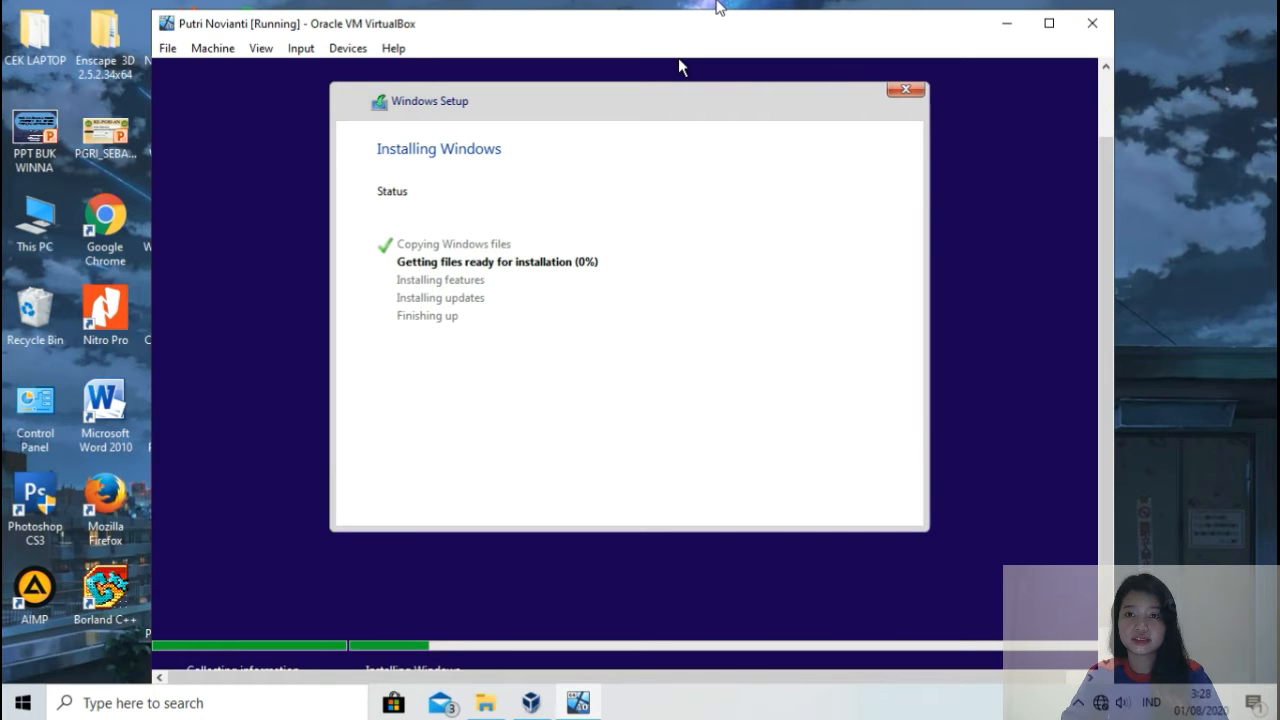
Wait for Windows to finish installing and reach the region screen with Indonesia highlighted
left_click(713, 3)
left_click(728, 10)
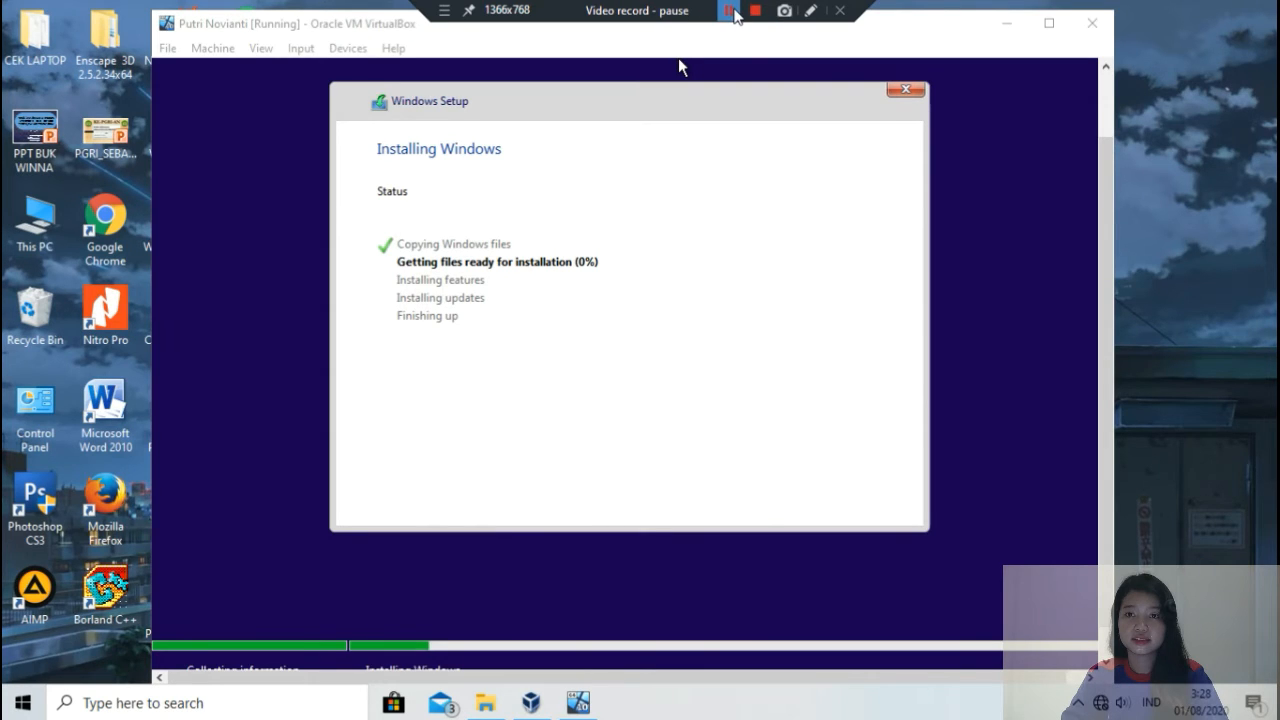
left_click(731, 12)
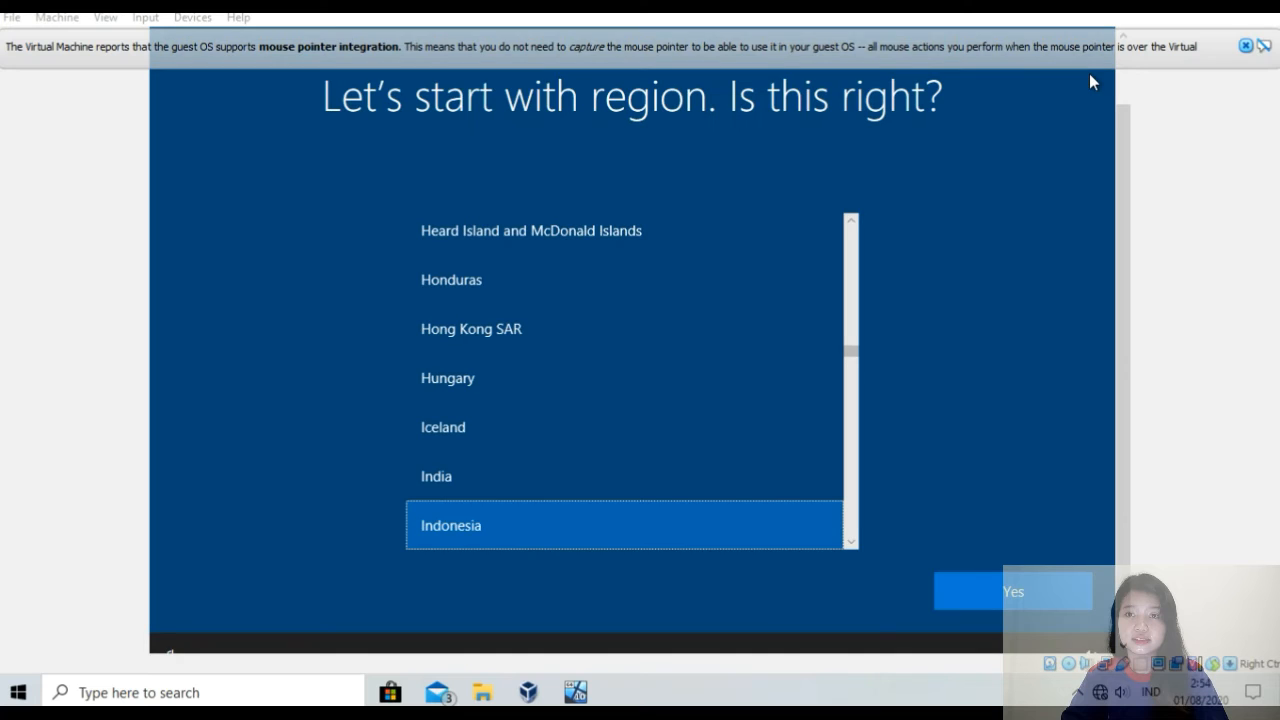
Confirm Indonesia as the region and US as the keyboard, skipping the second layout and network connection
left_click(609, 539)
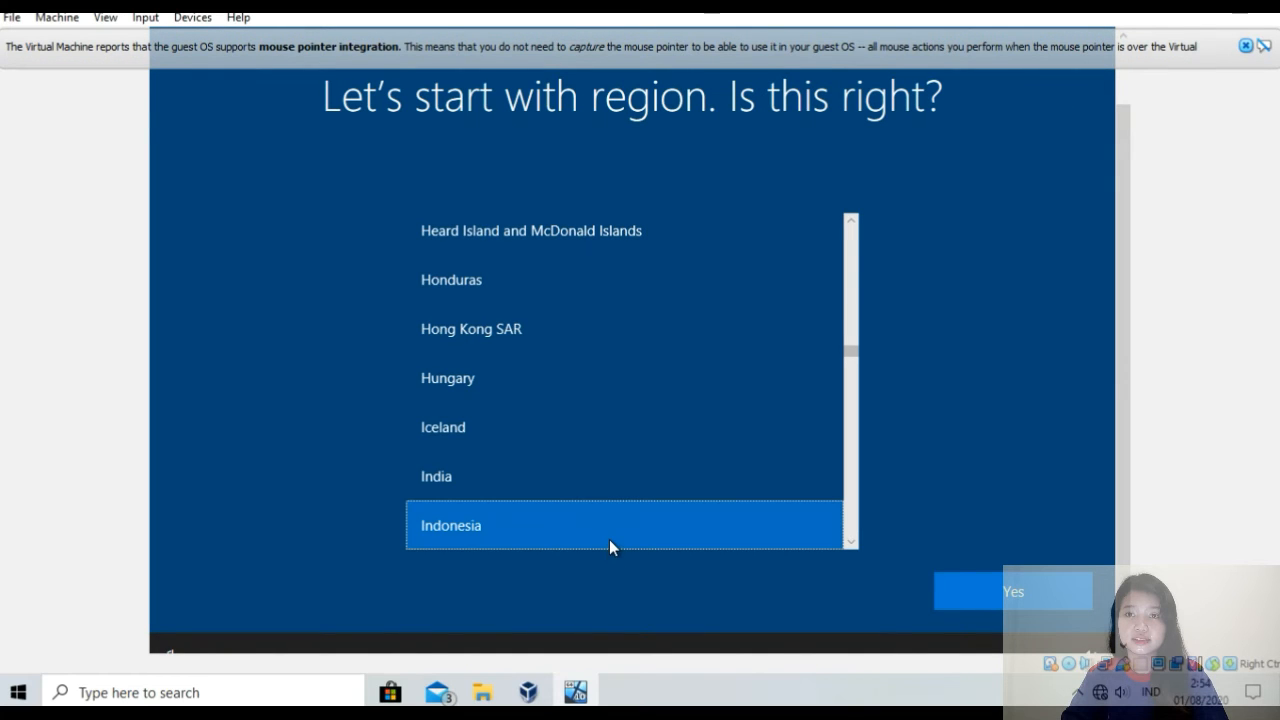
left_click(983, 600)
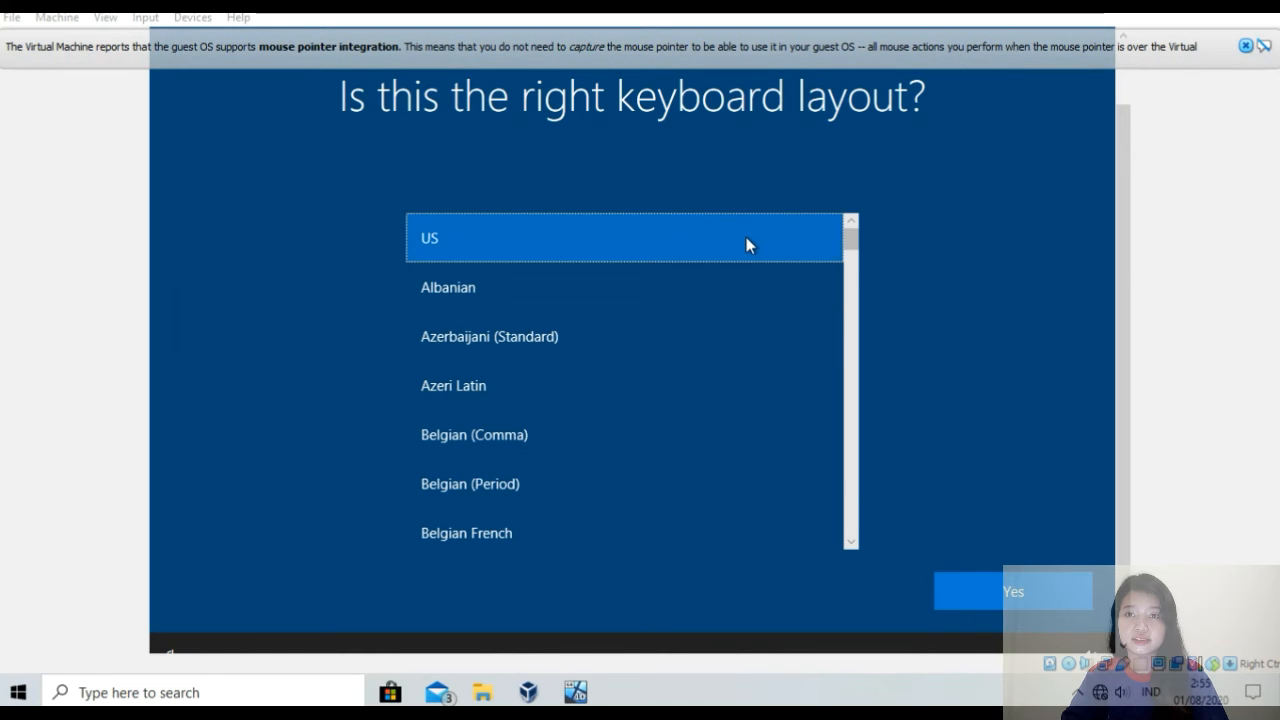
left_click(1008, 584)
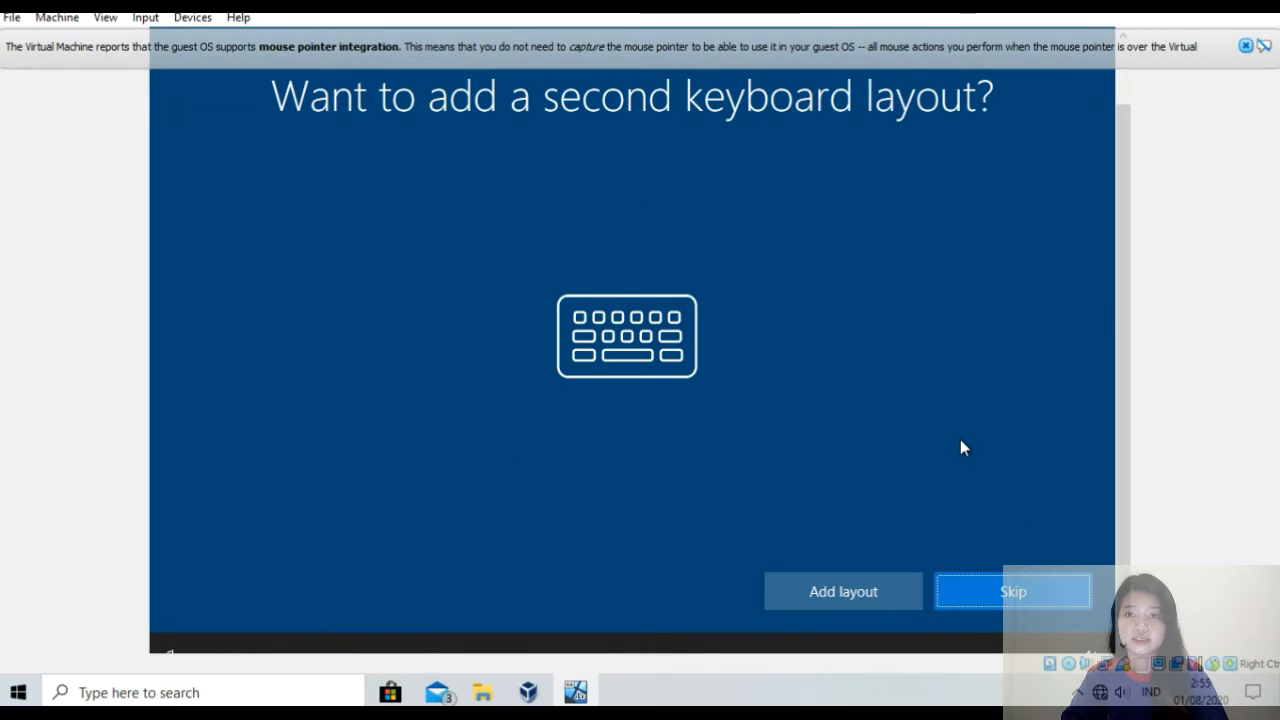
left_click(990, 597)
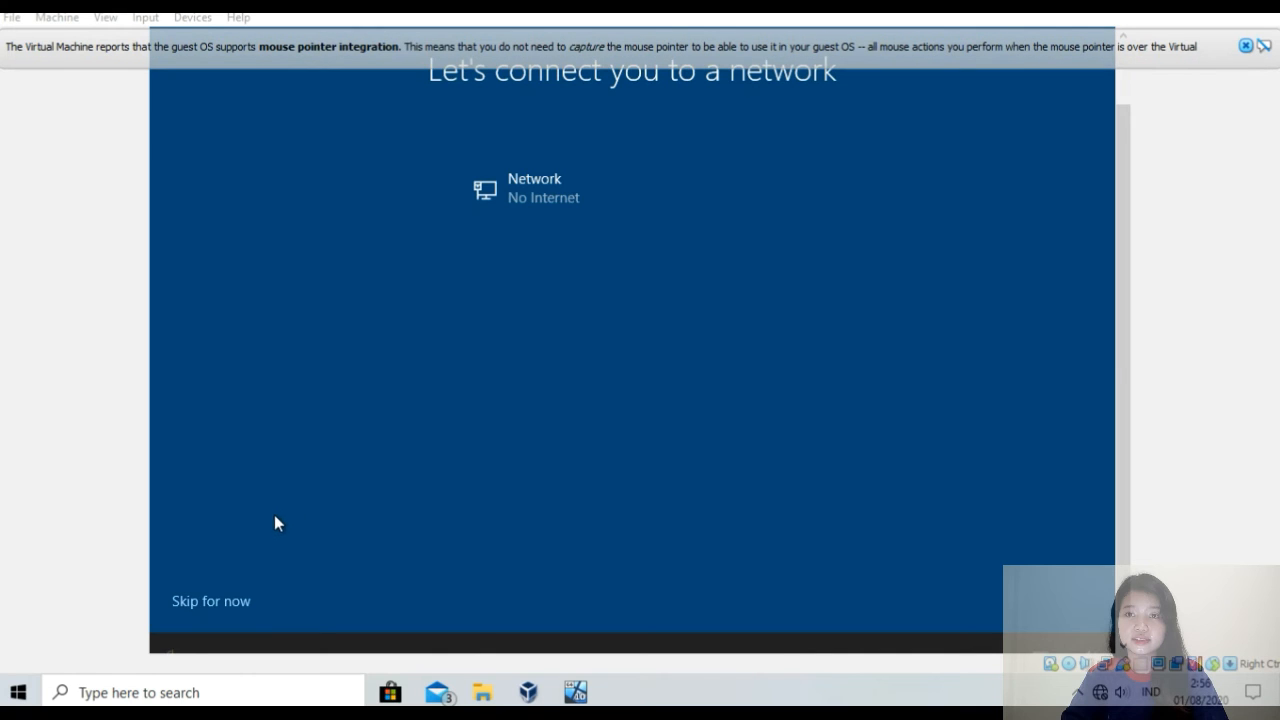
left_click(222, 603)
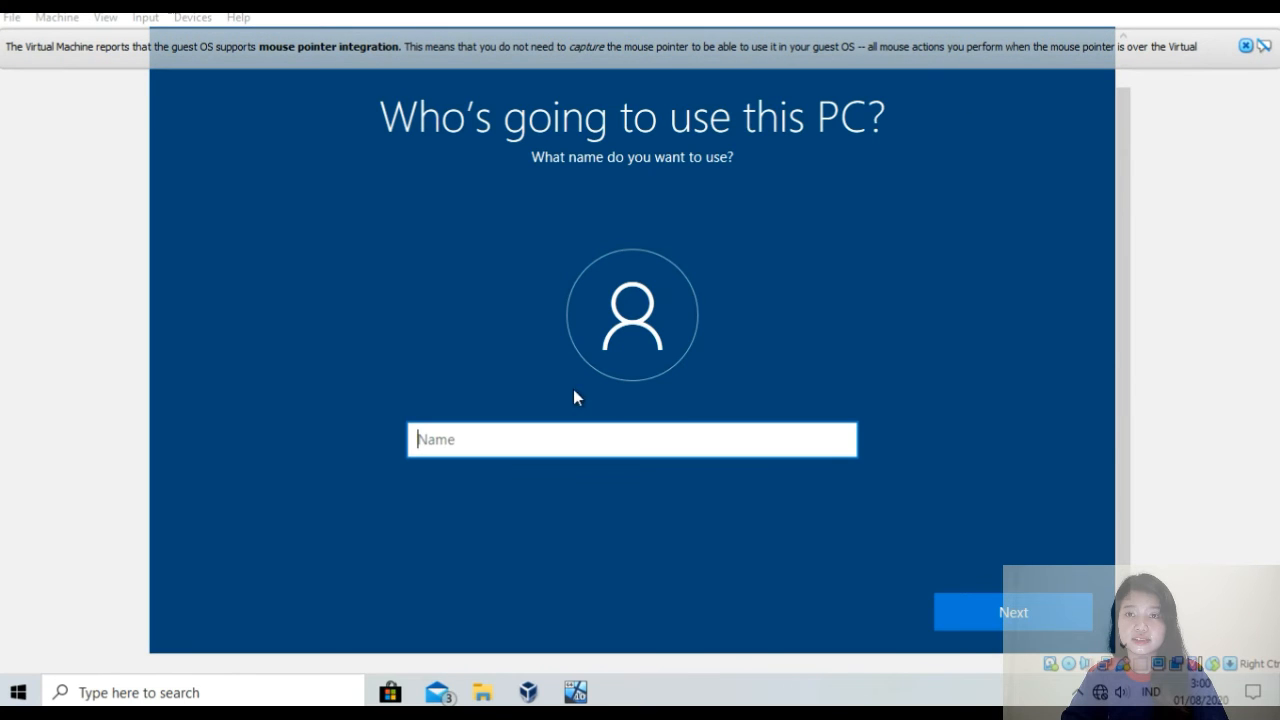
Enter the user's full name as the account name, fix its typo, and leave the password blank
left_click(548, 439)
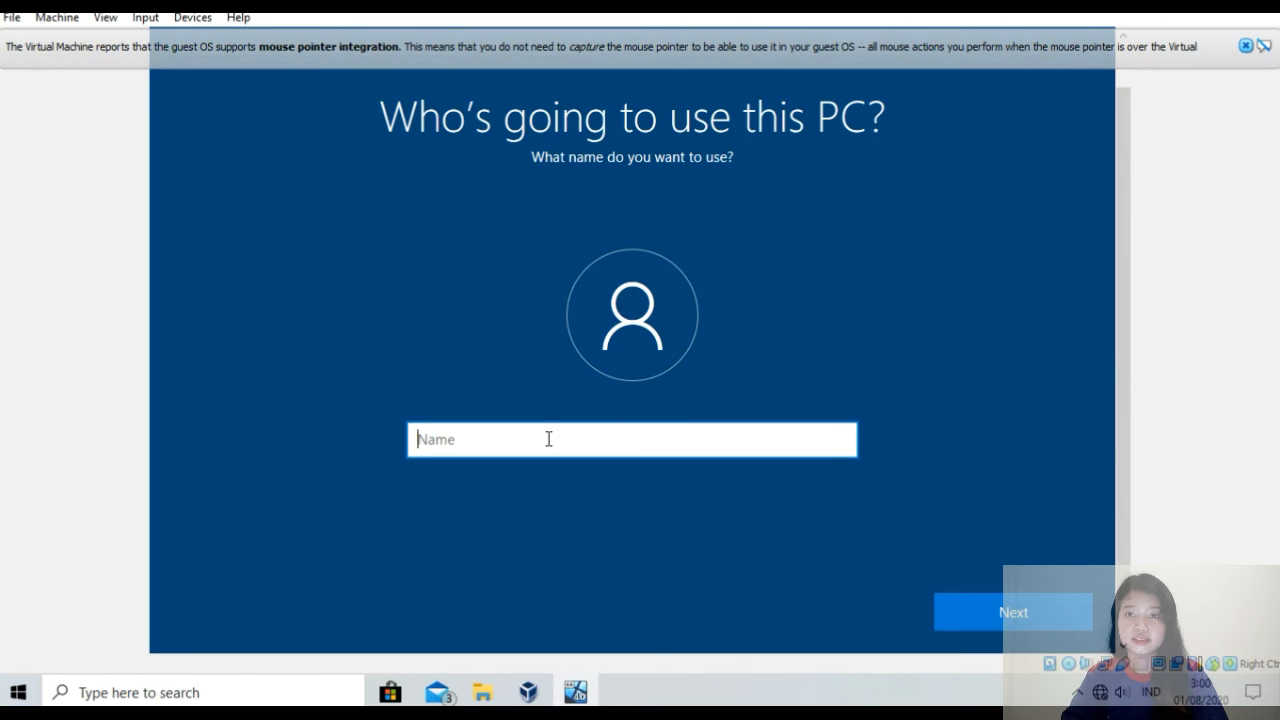
type("Putri Noviyan")
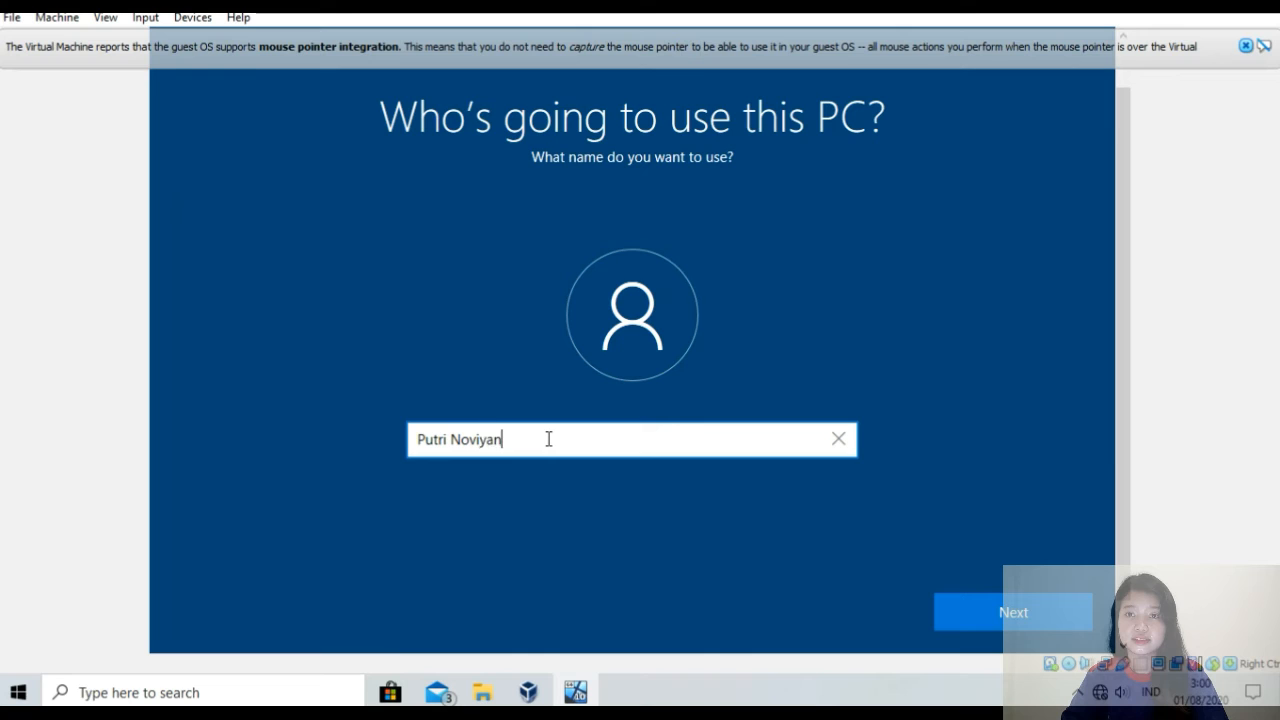
type("ti")
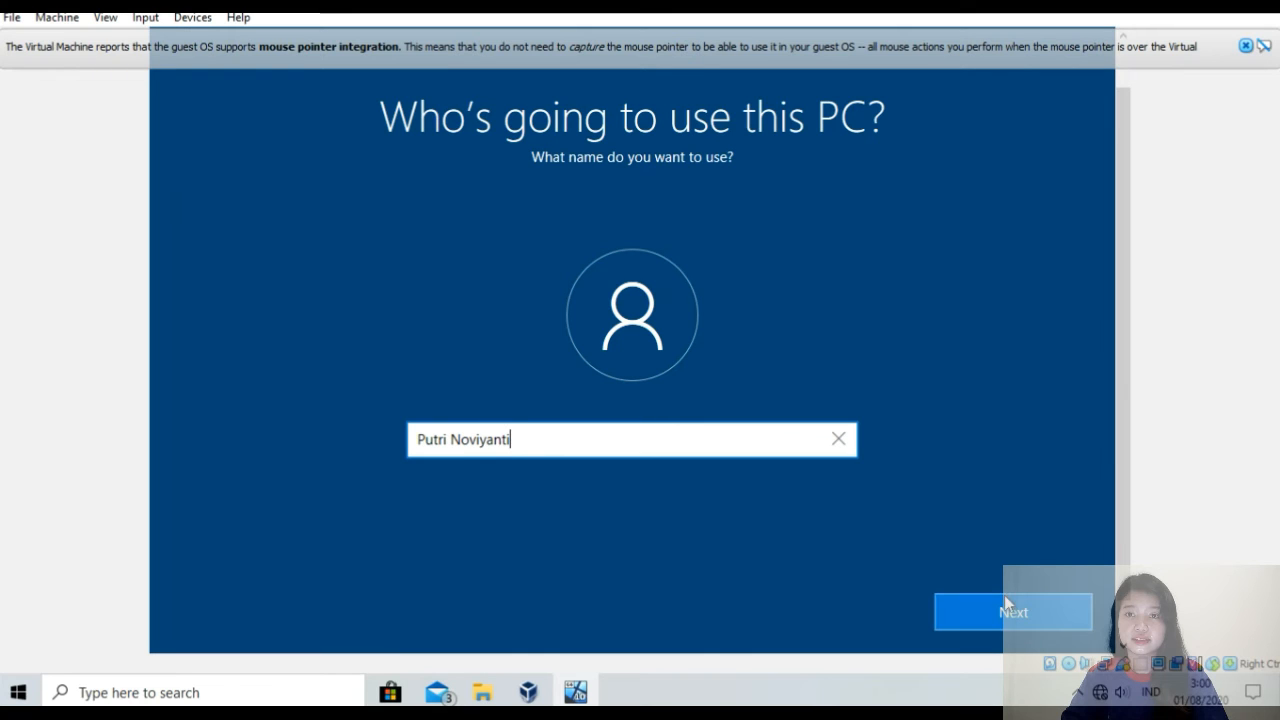
key("Left")
key("Left")
key("Left")
key("Left")
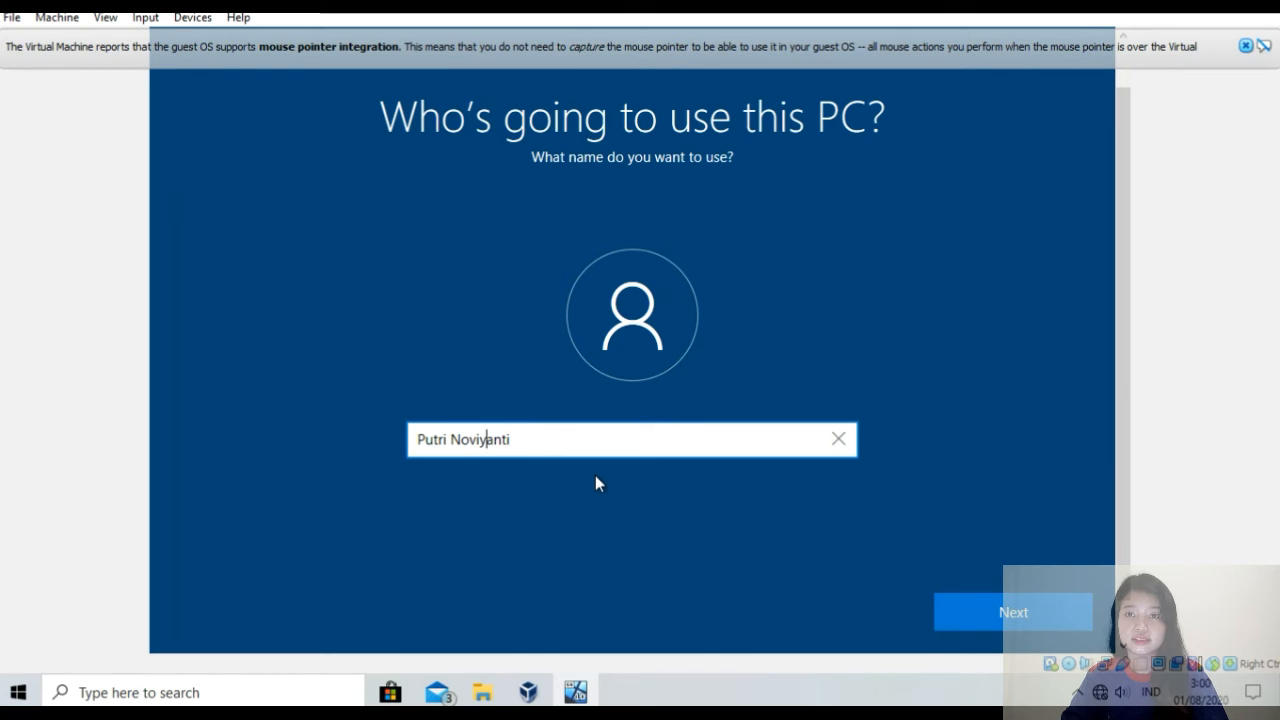
key("BackSpace")
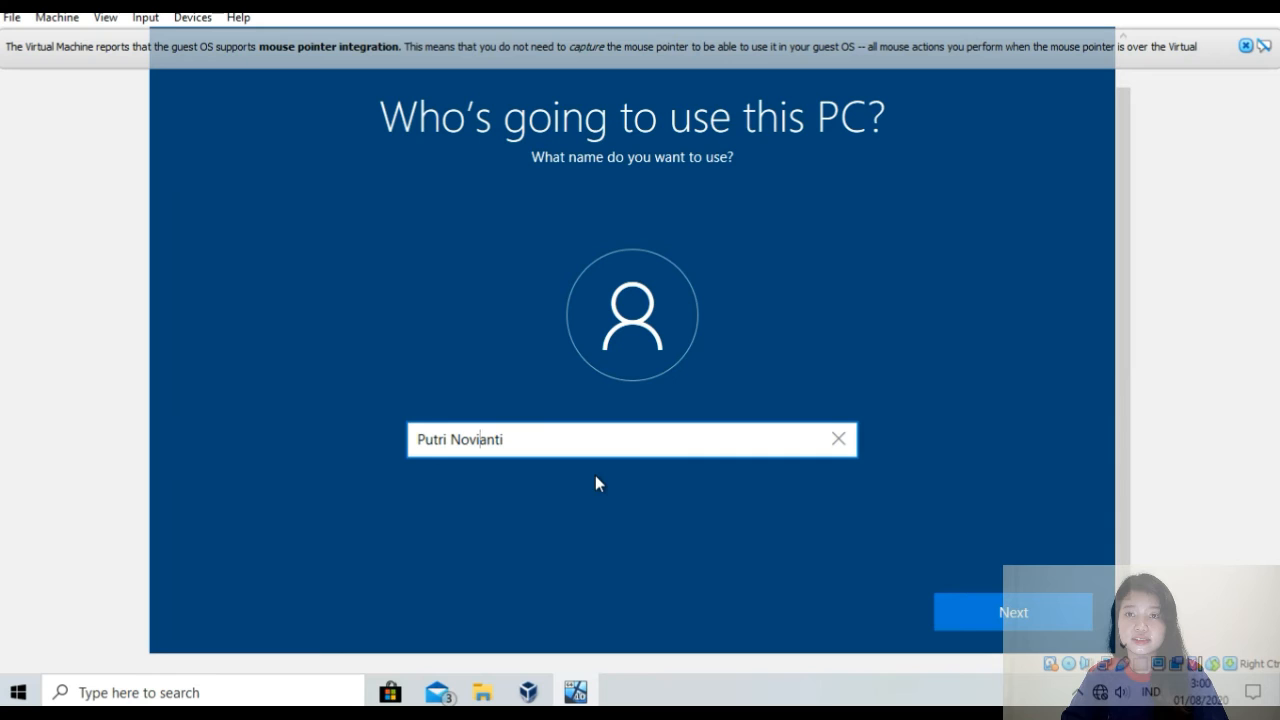
left_click(987, 606)
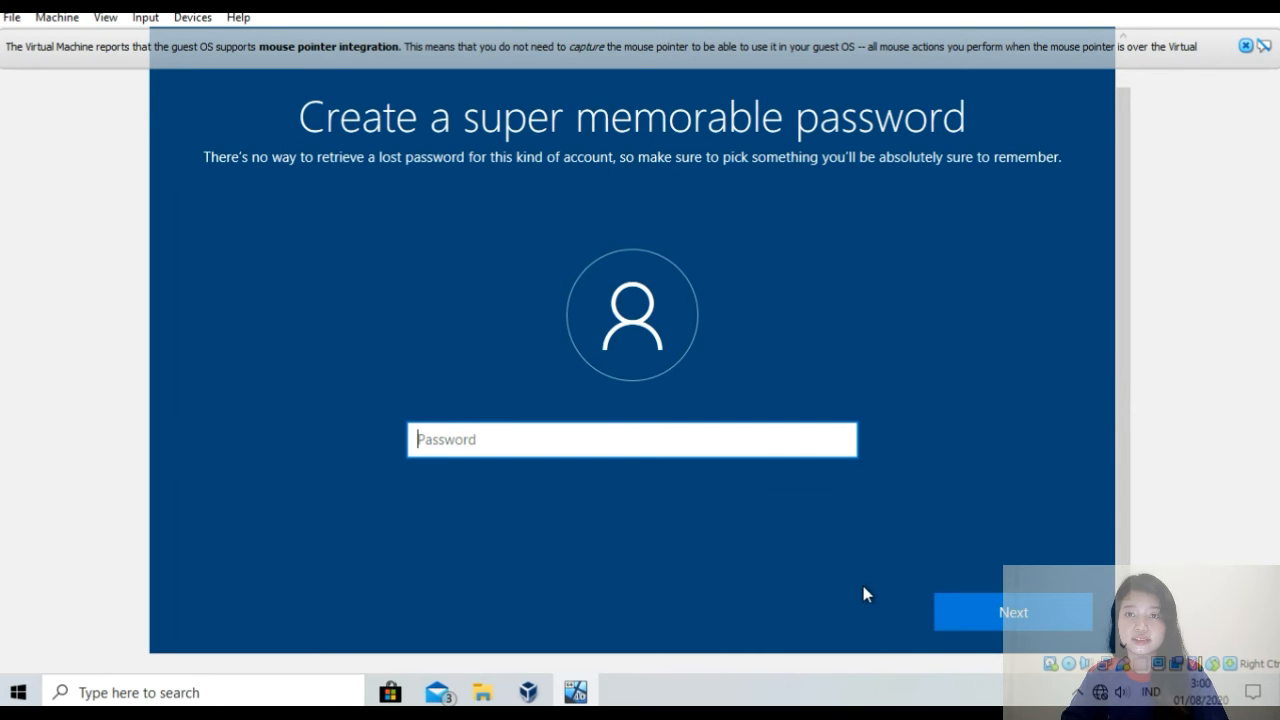
left_click(985, 613)
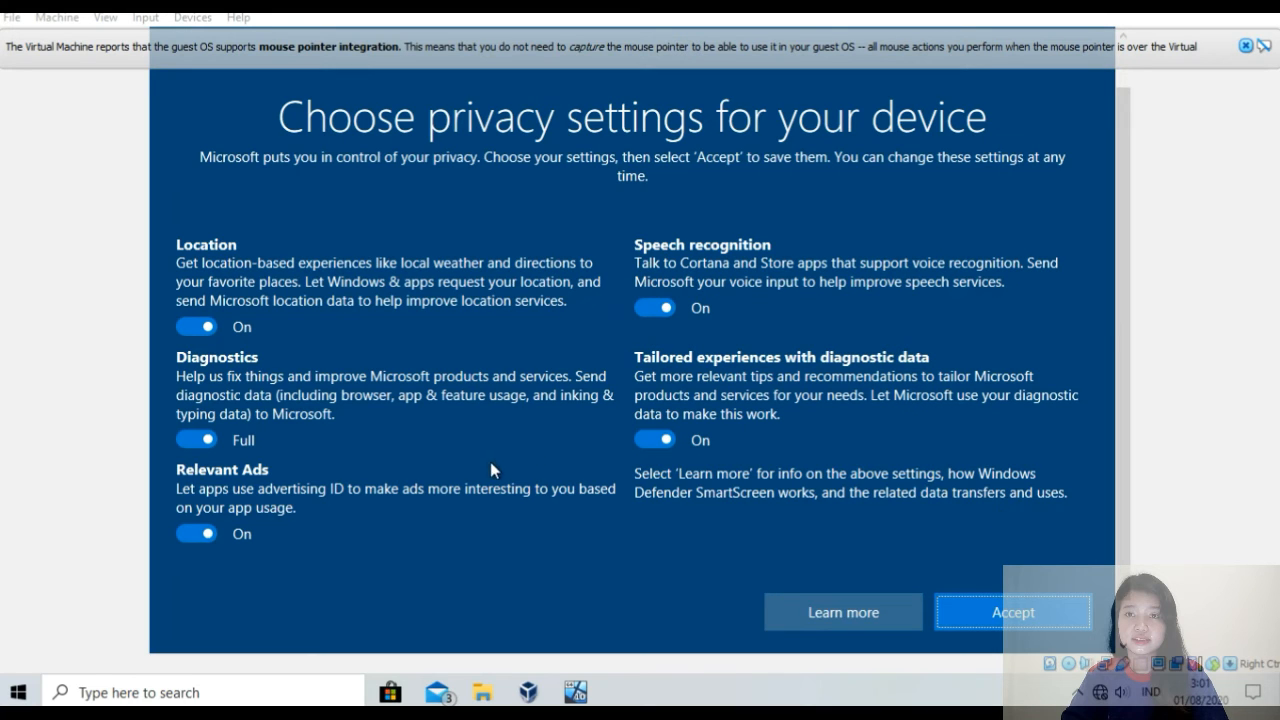
Accept the default 'Choose privacy settings for your device' options and wait for setup to finalize
left_click(984, 613)
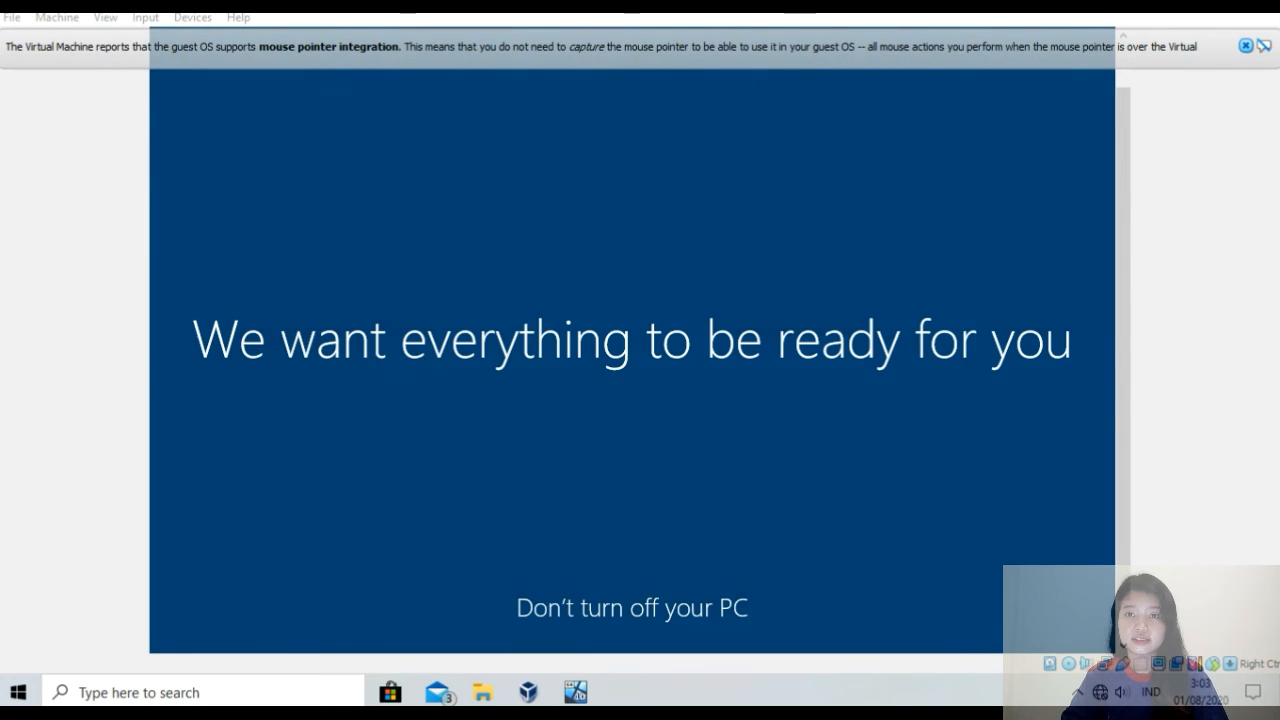
Answer No to the Network discoverability prompt so the PC stays hidden from other devices
left_click(1246, 46)
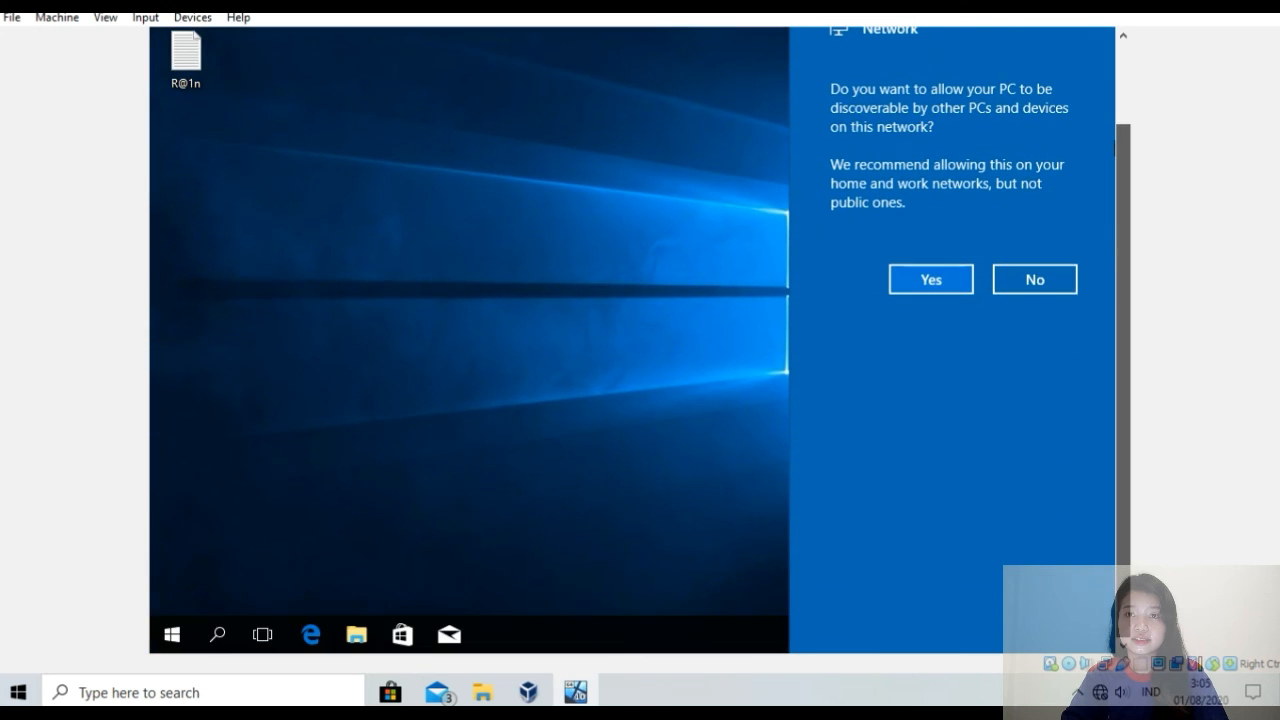
left_click(1030, 277)
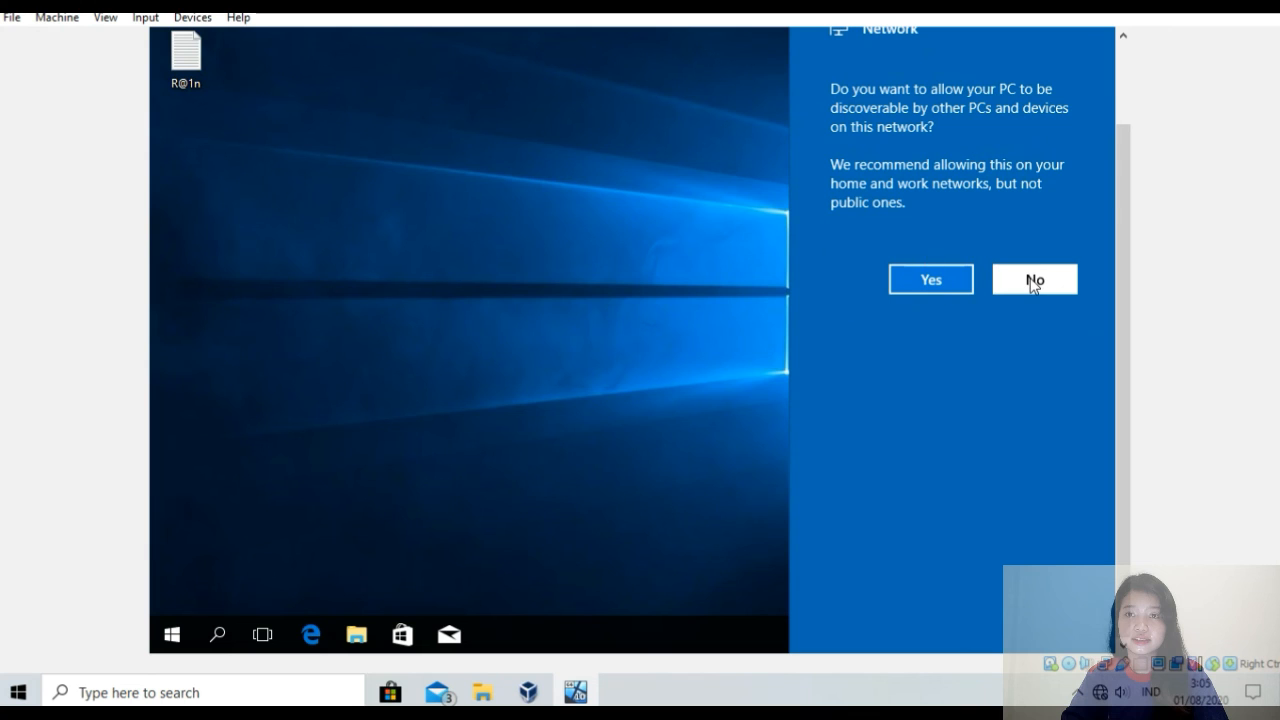